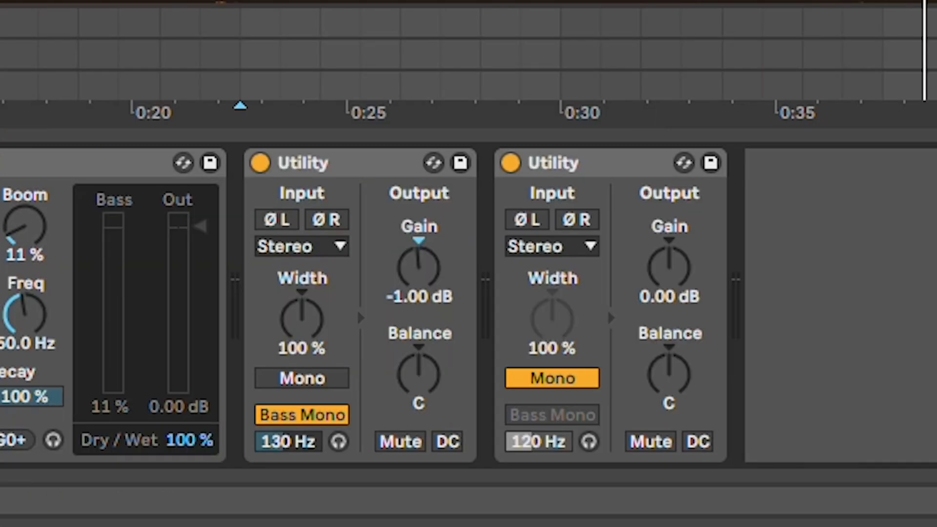
{"action": "left_click", "coordinate": [357, 308]}
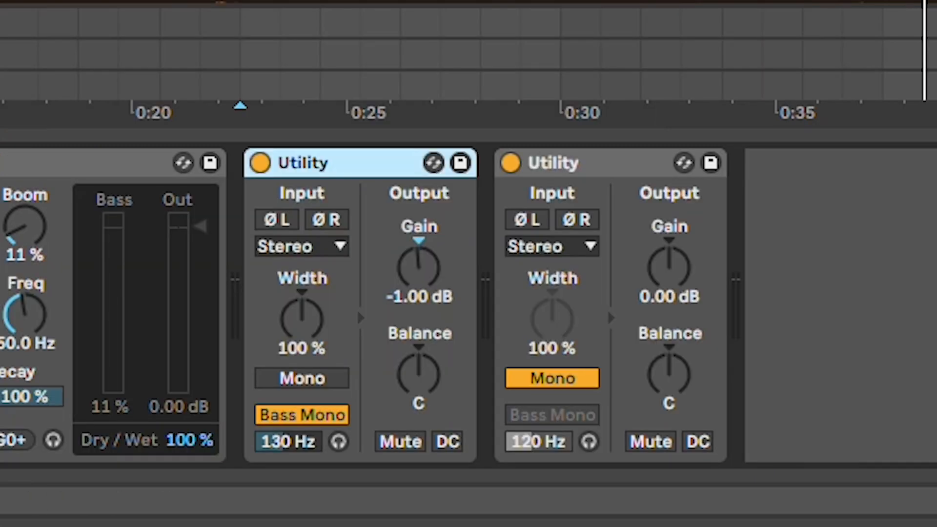
{"action": "key", "text": "Right"}
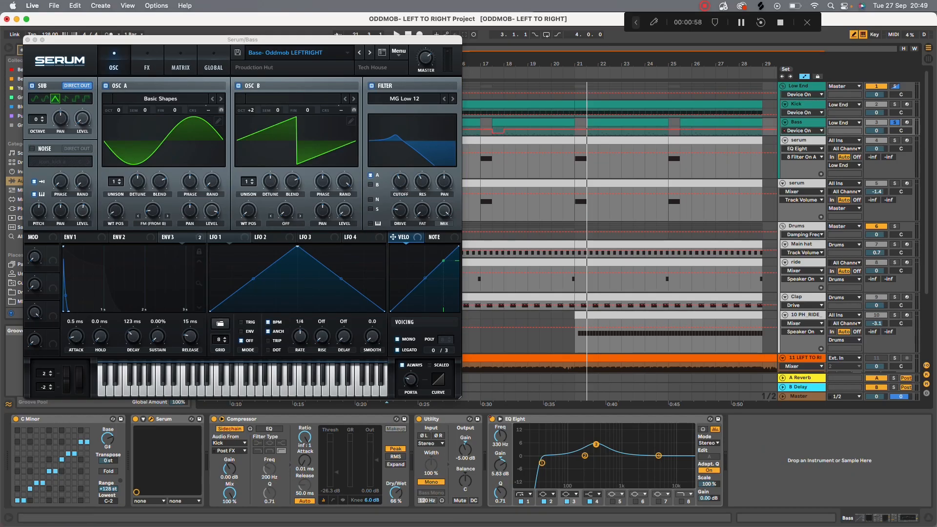
Step: Play the soloed Bass track from bar 18 and move its Serum window clear of the track area
{"action": "key", "text": "space"}
{"action": "key", "text": "b"}
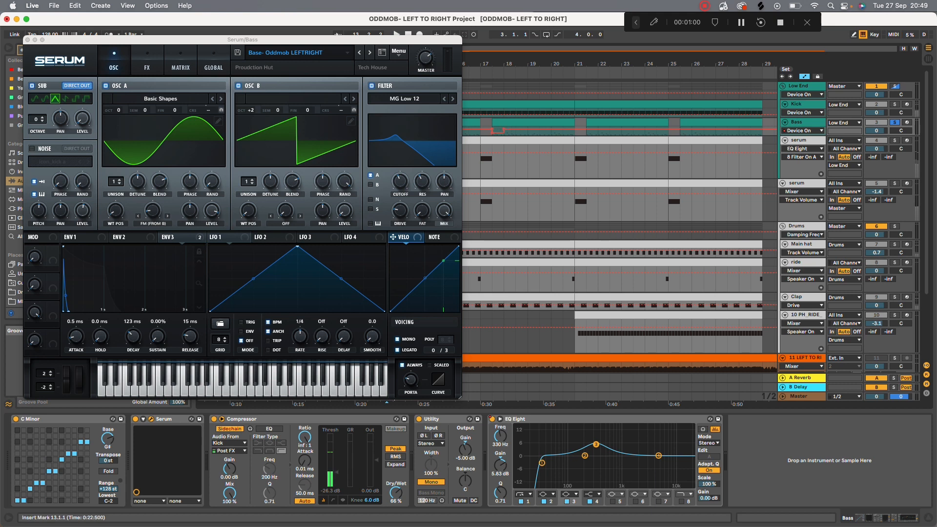
{"action": "left_click", "coordinate": [527, 140]}
{"action": "left_click_drag", "start_coordinate": [497, 133], "coordinate": [497, 129]}
{"action": "left_click", "coordinate": [515, 131]}
{"action": "key", "text": "space"}
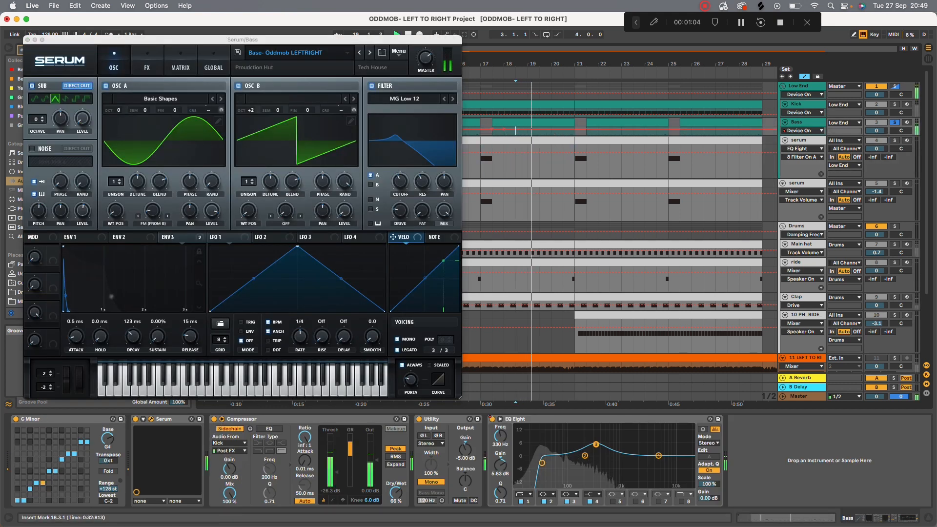
{"action": "left_click_drag", "start_coordinate": [243, 40], "coordinate": [506, 39]}
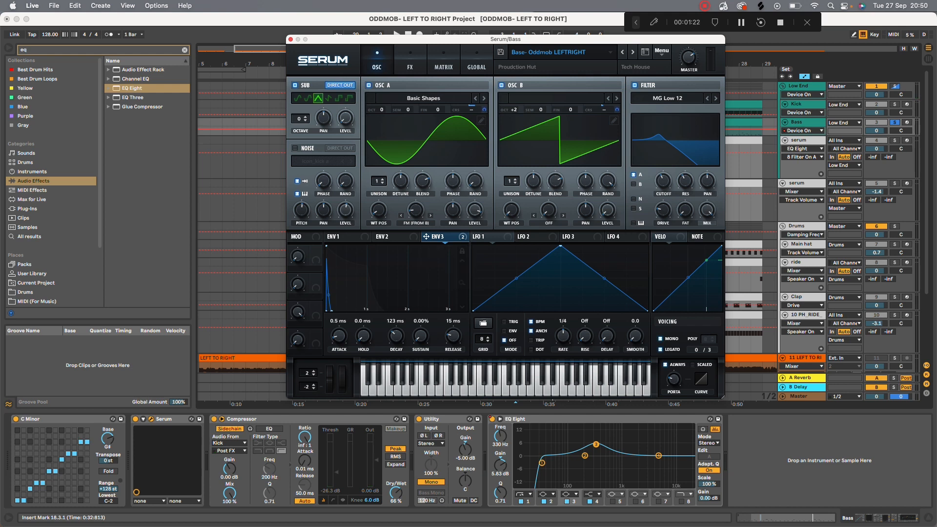
Step: Compare the playing bass with Serum's OSC B off and on, review the patch's effects chain, and close Serum
{"action": "key", "text": "space"}
{"action": "left_click", "coordinate": [502, 84]}
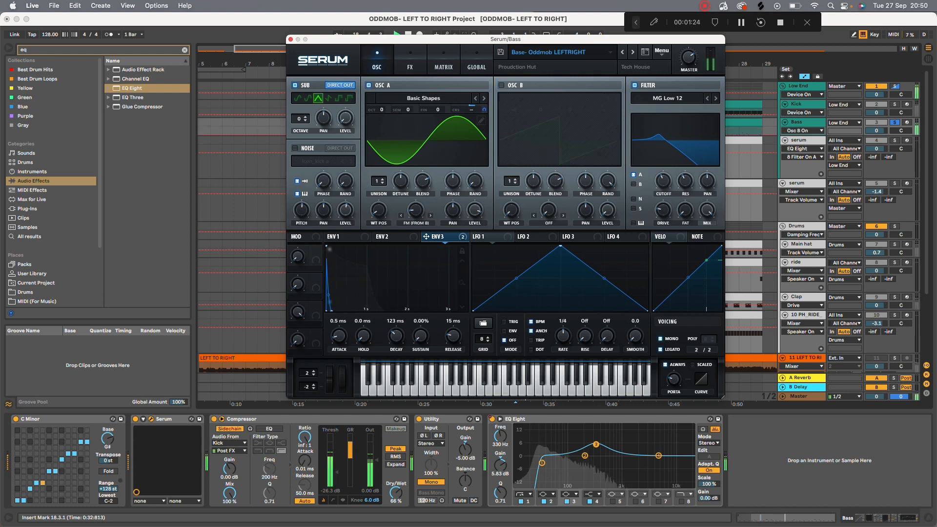
{"action": "left_click", "coordinate": [502, 85]}
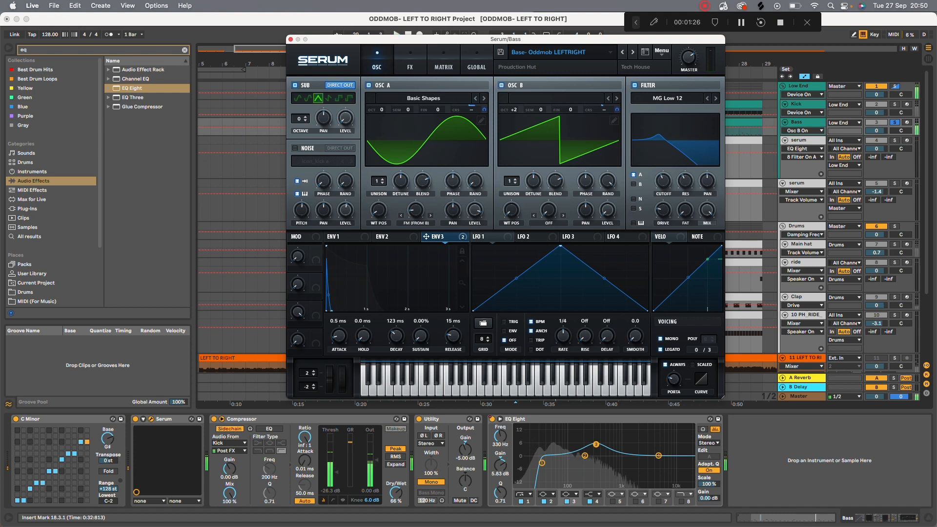
{"action": "key", "text": "space"}
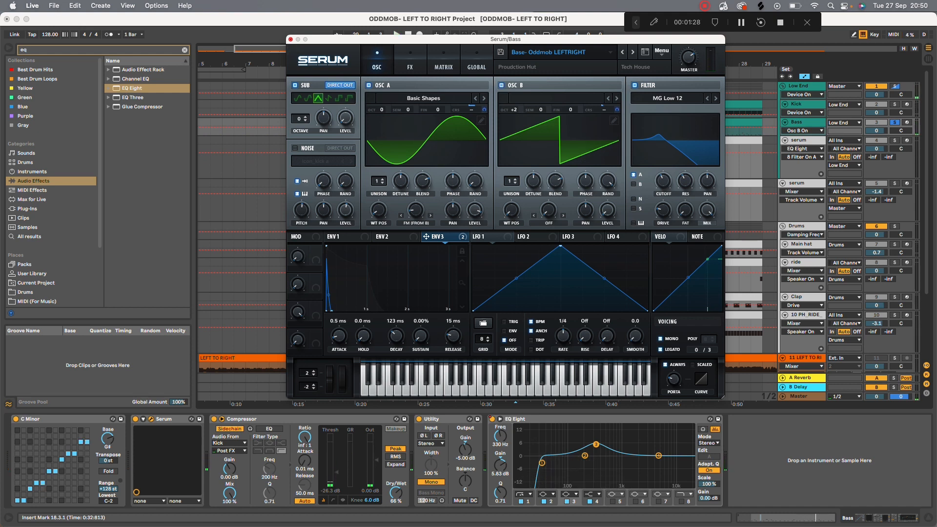
{"action": "left_click", "coordinate": [410, 62]}
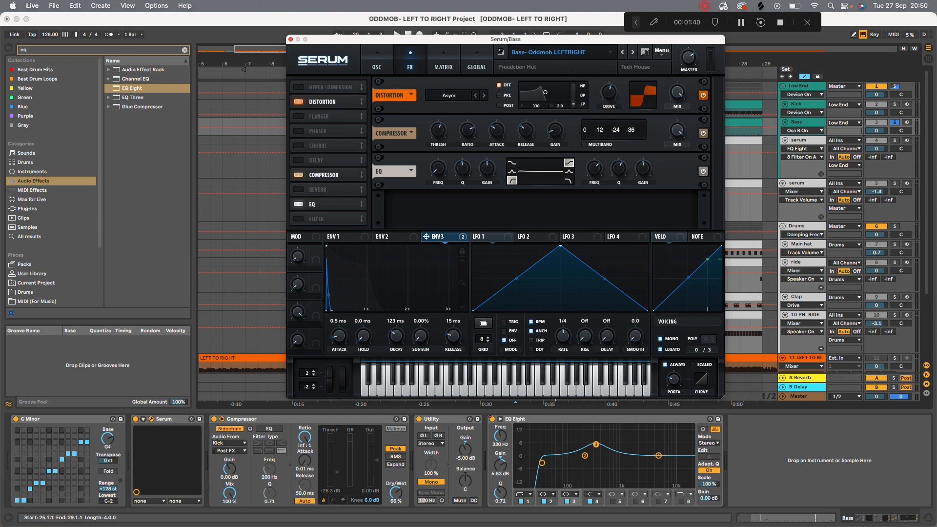
{"action": "left_click", "coordinate": [291, 39]}
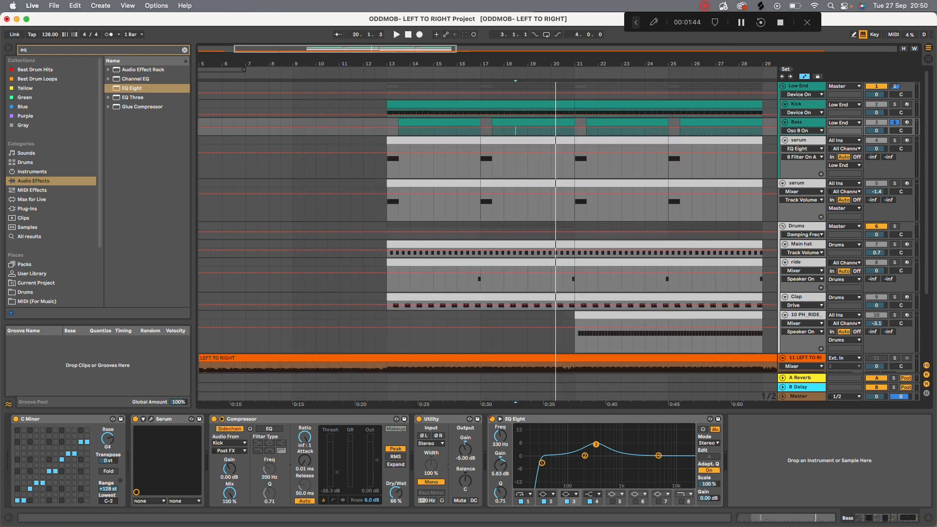
Step: Open the first Bass clip's MIDI notes and play them to review the bass pattern
{"action": "double_click", "coordinate": [424, 122]}
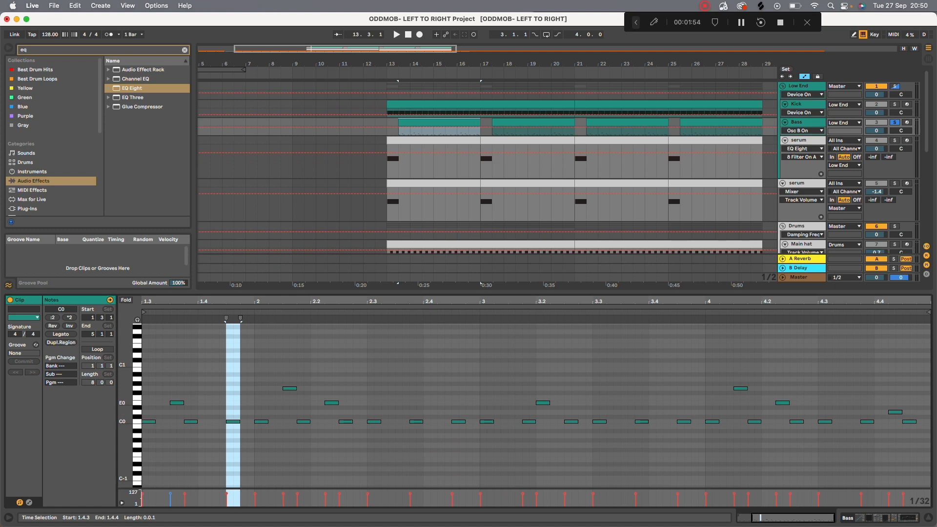
{"action": "key", "text": "space"}
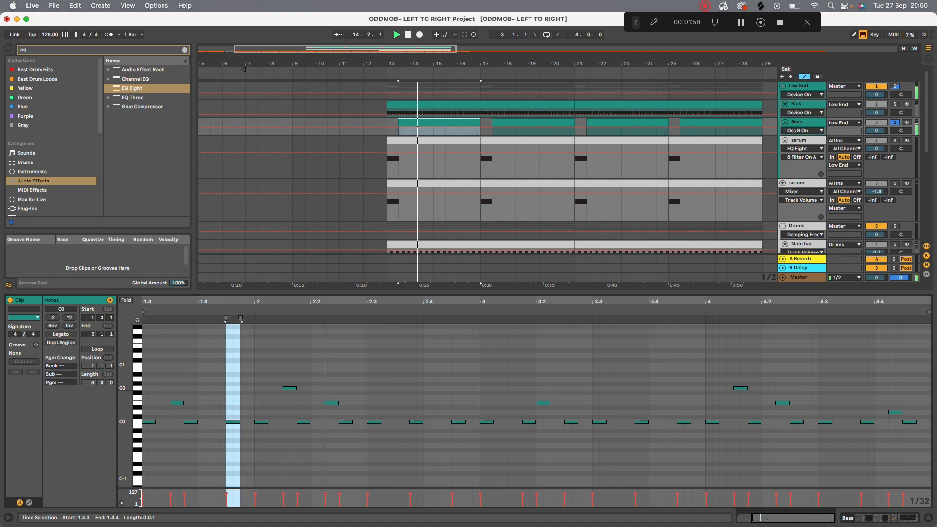
{"action": "key", "text": "space"}
{"action": "left_click_drag", "start_coordinate": [360, 436], "coordinate": [259, 427]}
{"action": "left_click", "coordinate": [260, 426]}
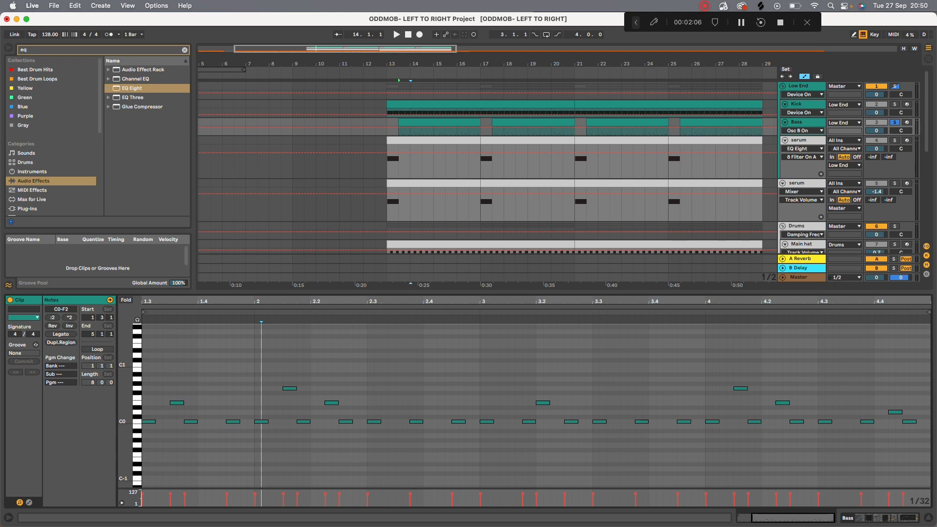
Step: Unsolo the Bass track and adjust its EQ Eight band 3 to 323 Hz with 5.58 dB gain
{"action": "left_click", "coordinate": [895, 123]}
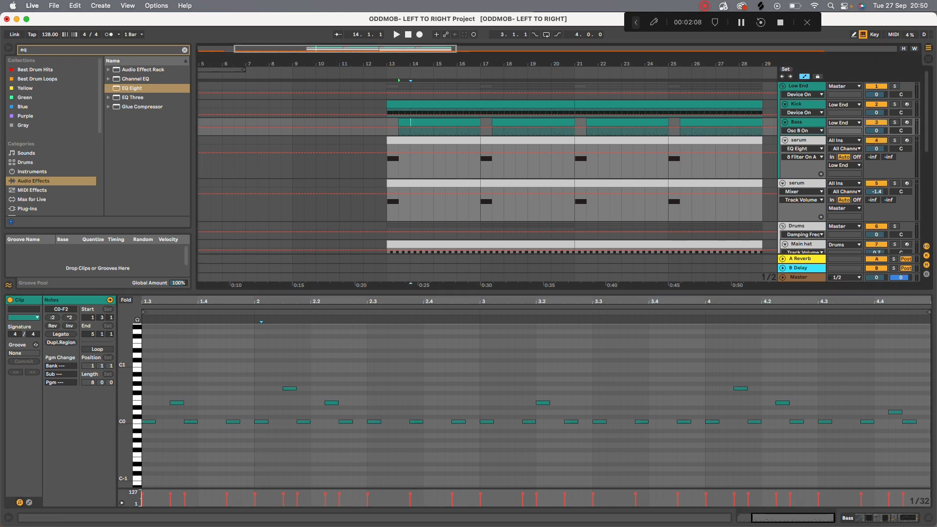
{"action": "key", "text": "shift+Tab"}
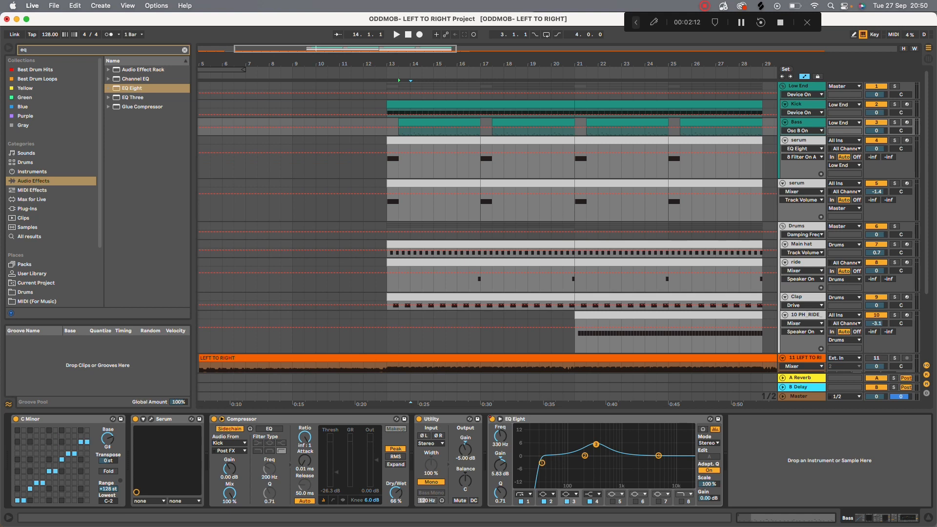
{"action": "left_click_drag", "start_coordinate": [595, 445], "coordinate": [596, 445]}
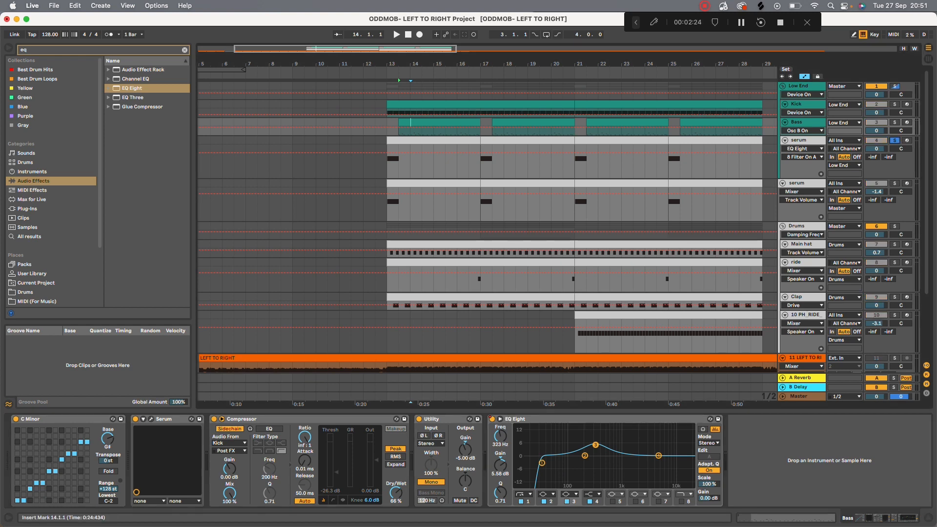
Step: Listen to the first serum track soloed from bar 12, and solo the second serum track to hear it alone
{"action": "left_click", "coordinate": [376, 161]}
{"action": "key", "text": "space"}
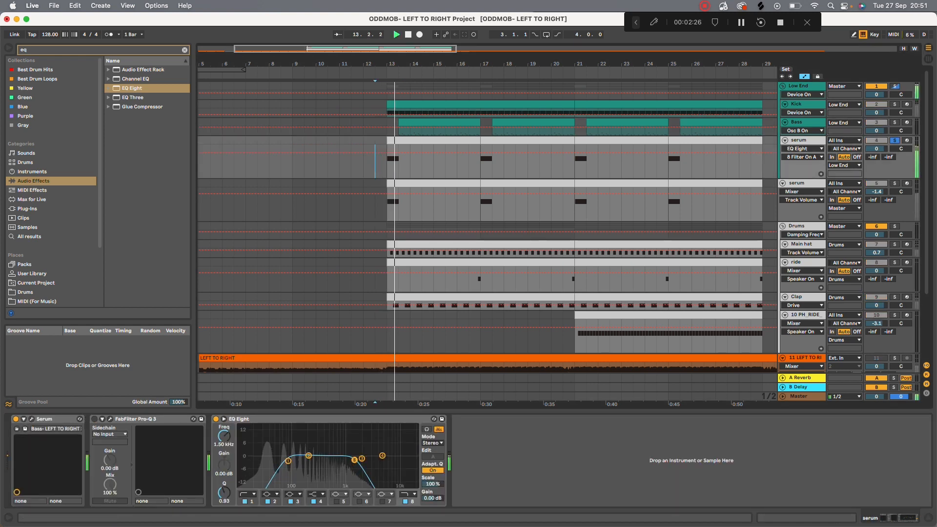
{"action": "left_click", "coordinate": [894, 183]}
{"action": "key", "text": "space"}
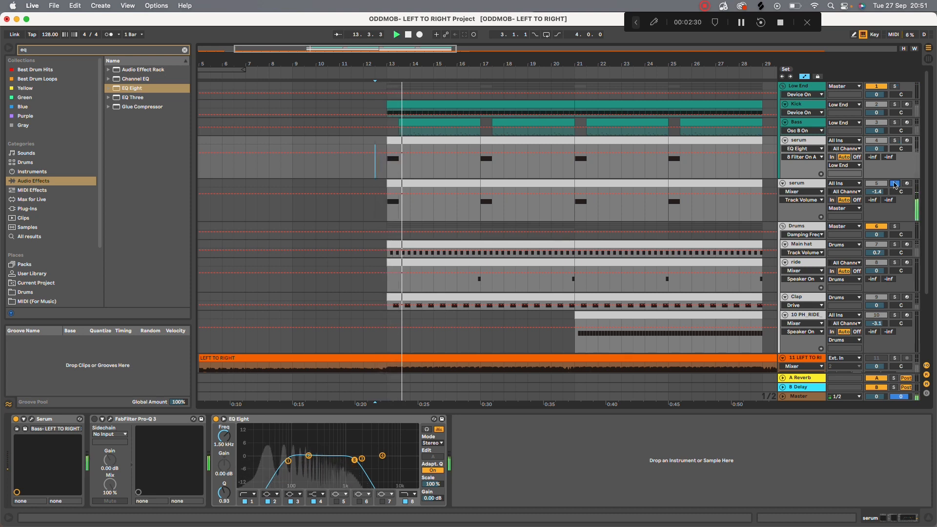
Step: Move the second serum track into the Low End group and play it
{"action": "left_click", "coordinate": [800, 184]}
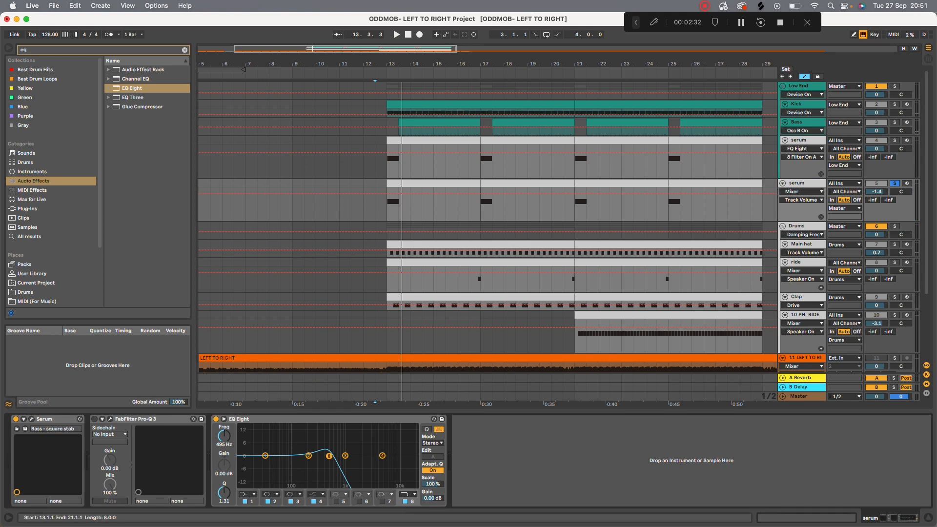
{"action": "left_click_drag", "start_coordinate": [800, 184], "coordinate": [800, 172]}
{"action": "key", "text": "space"}
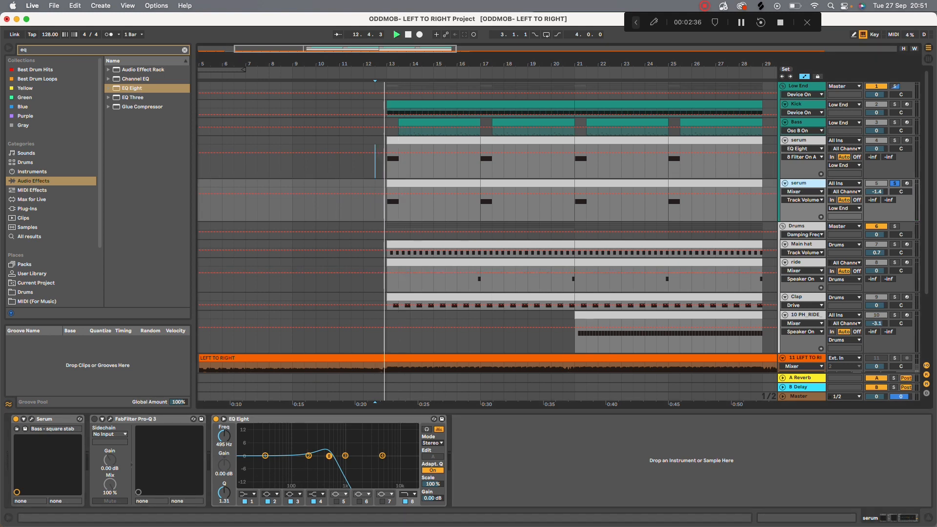
{"action": "key", "text": "space"}
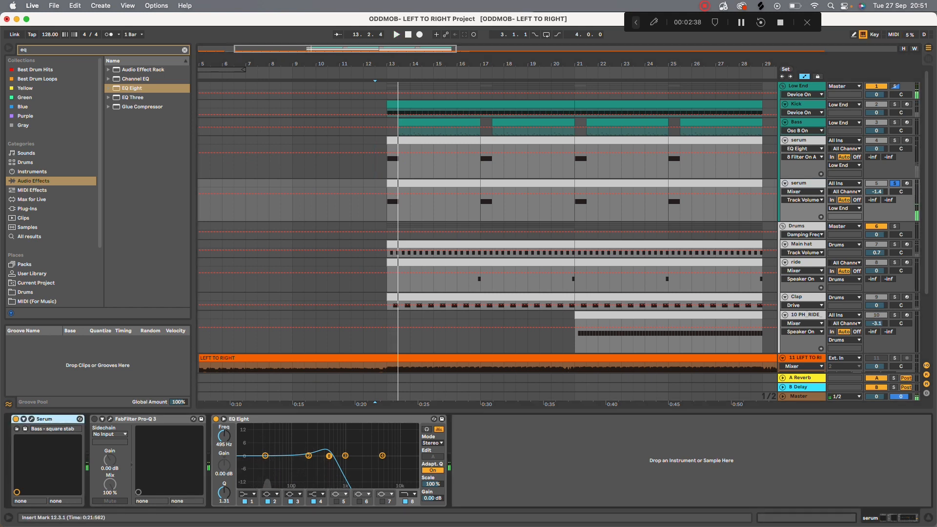
Step: Open the second serum track's square stab patch in Serum and examine its oscillator and ENV 1 during playback
{"action": "left_click", "coordinate": [31, 420]}
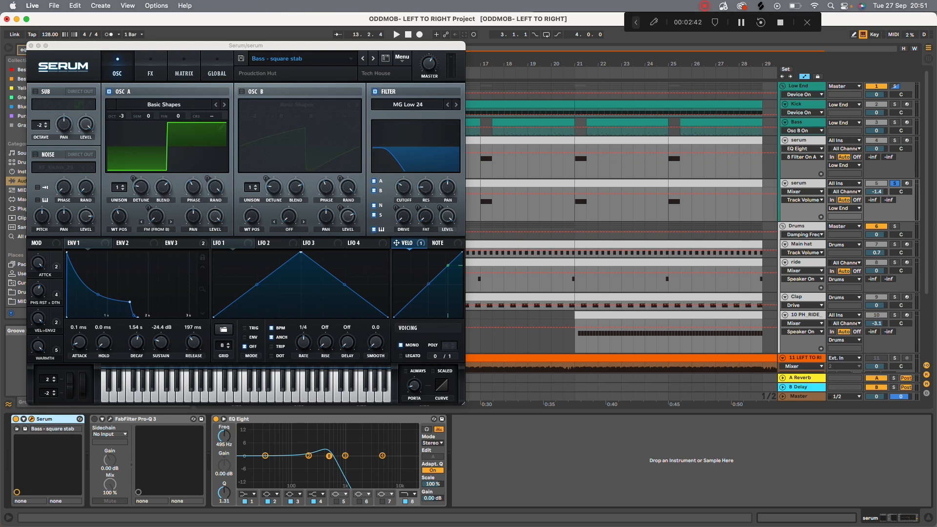
{"action": "key", "text": "space"}
{"action": "left_click", "coordinate": [81, 243]}
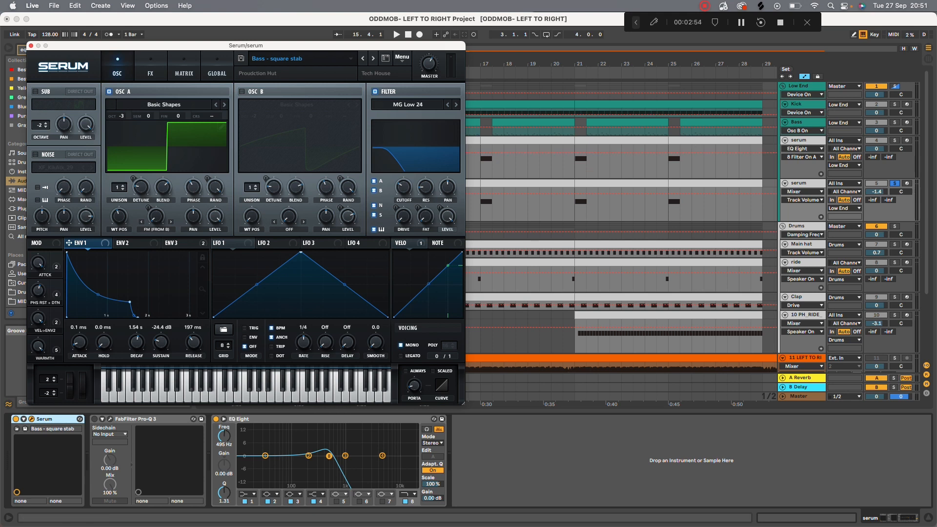
Step: Play the first serum track from bar 12 and review the oscillators and effects of its Serum stab patch
{"action": "left_click", "coordinate": [375, 161]}
{"action": "key", "text": "space"}
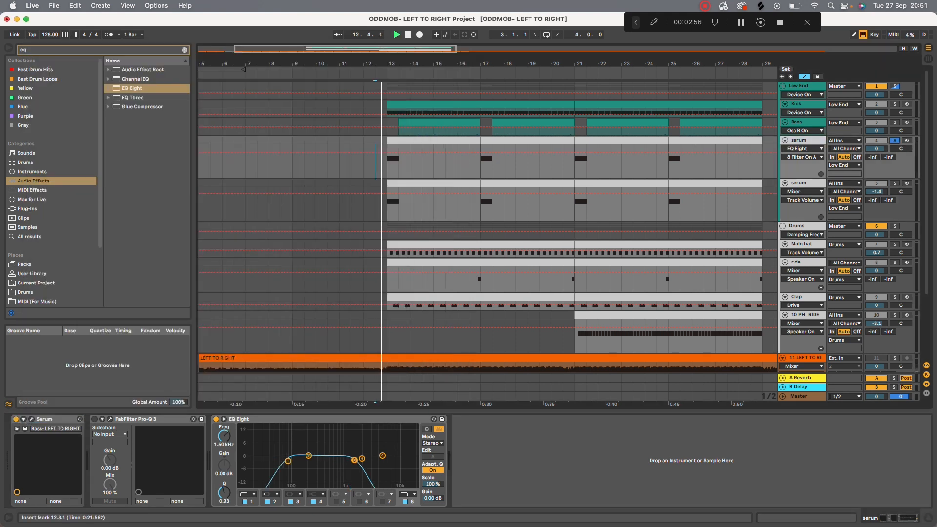
{"action": "left_click", "coordinate": [31, 420]}
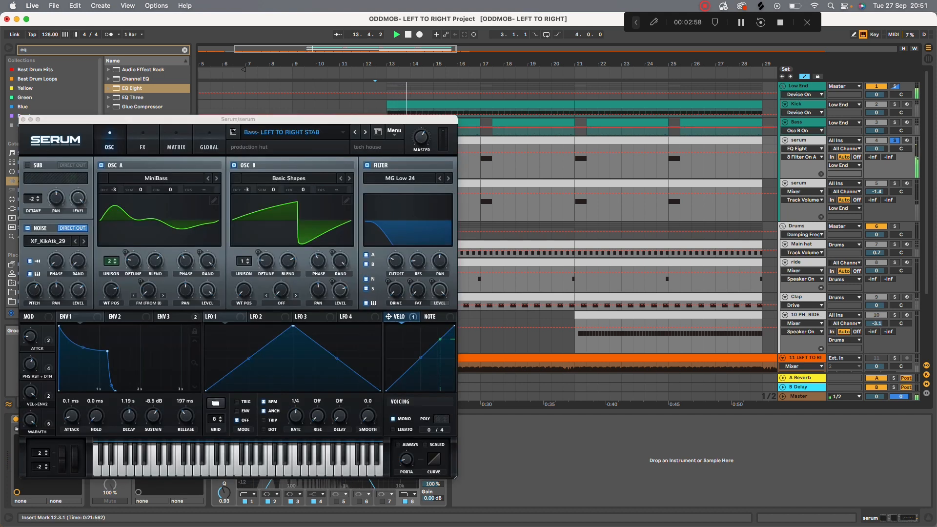
{"action": "left_click", "coordinate": [143, 139]}
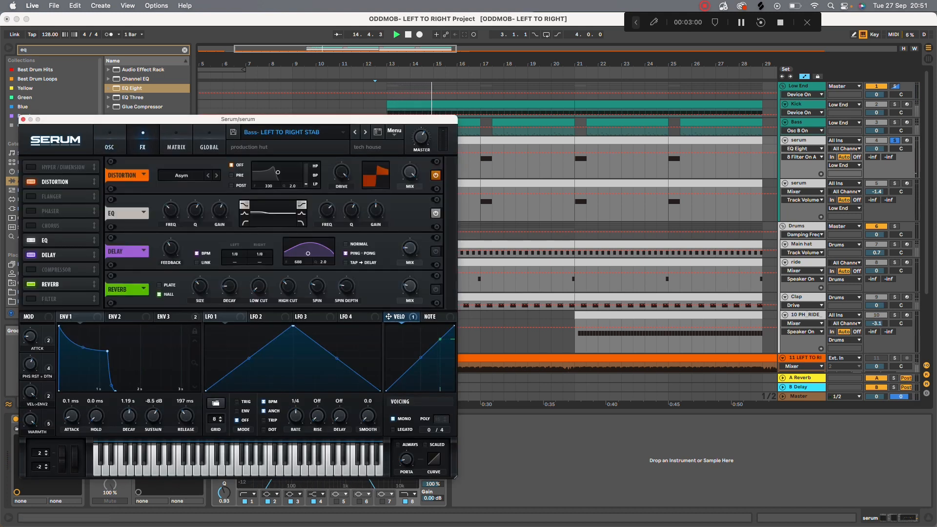
{"action": "left_click", "coordinate": [109, 141]}
Step: Check the stab patch's OSC A wavetable in the Analog wavetable list, keeping MiniBass
{"action": "left_click", "coordinate": [160, 179]}
{"action": "mouse_move", "coordinate": [159, 191]}
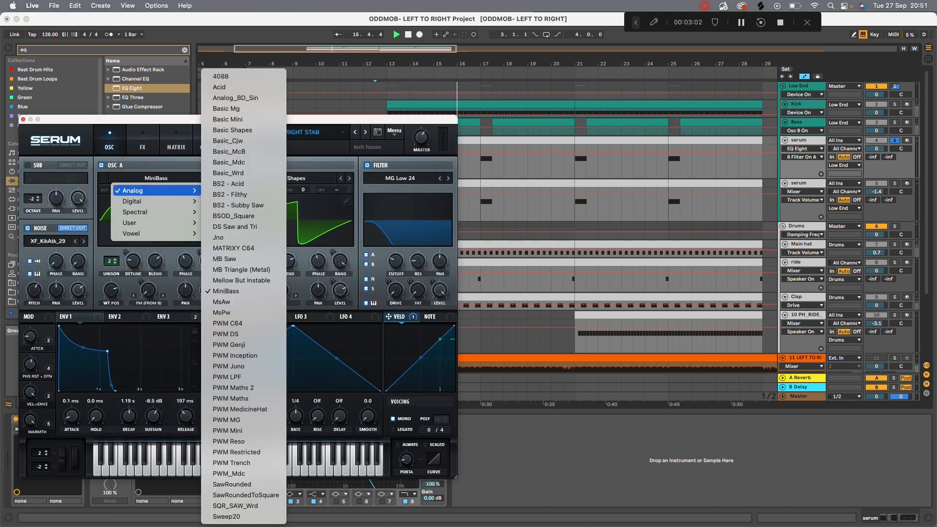
{"action": "key", "text": "Escape"}
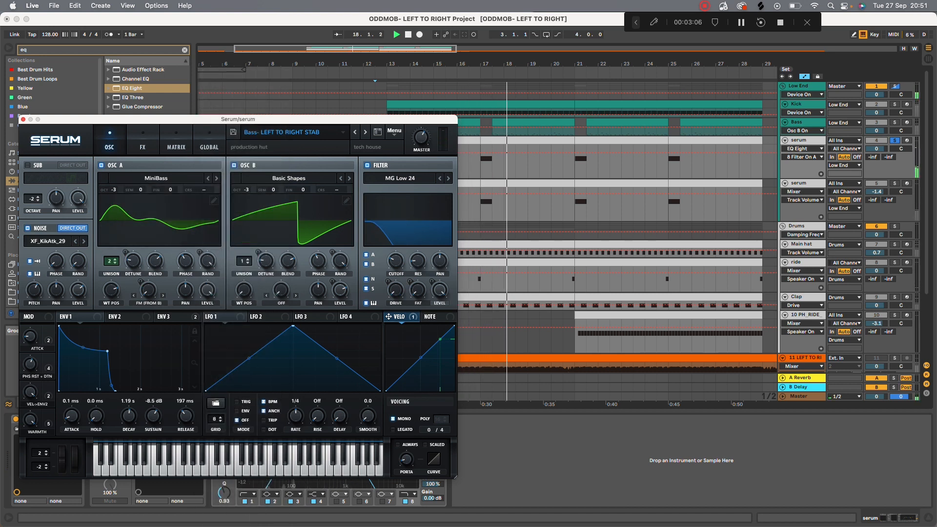
{"action": "left_click", "coordinate": [157, 179]}
{"action": "mouse_move", "coordinate": [157, 191]}
{"action": "key", "text": "Escape"}
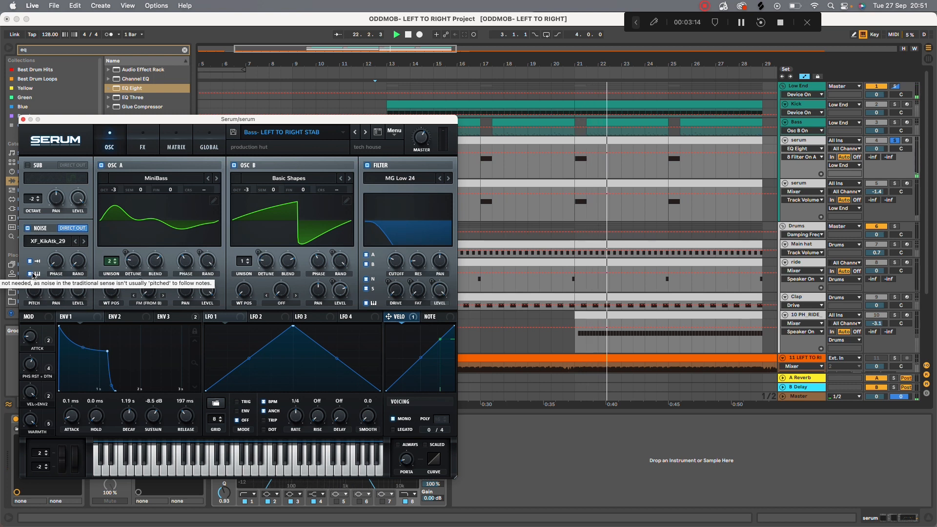
Step: Remove the Delay and Reverb from the stab patch's effects chain and close Serum
{"action": "left_click", "coordinate": [143, 141]}
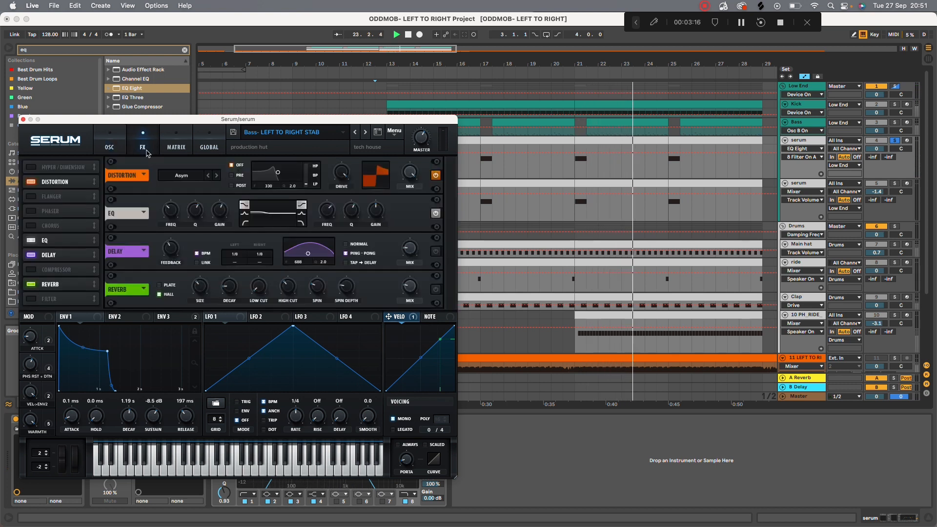
{"action": "key", "text": "space"}
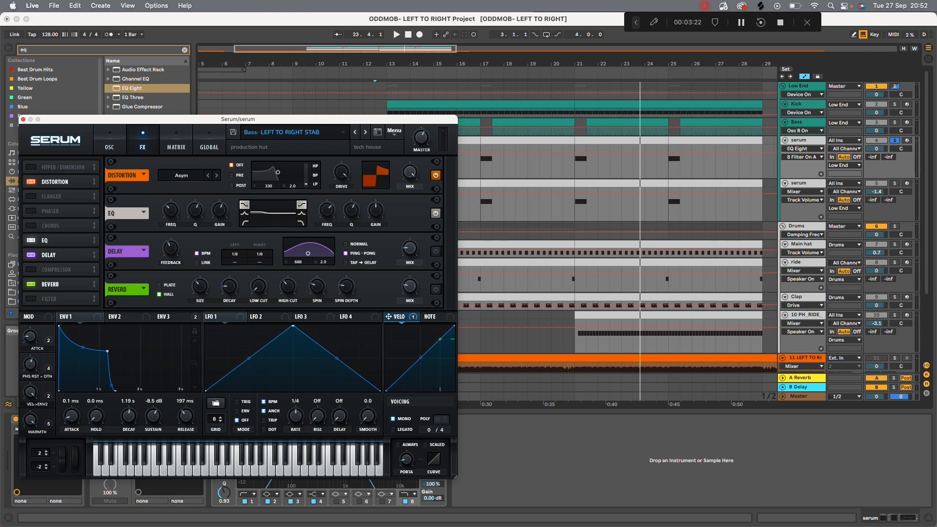
{"action": "left_click", "coordinate": [31, 255]}
{"action": "left_click", "coordinate": [31, 284]}
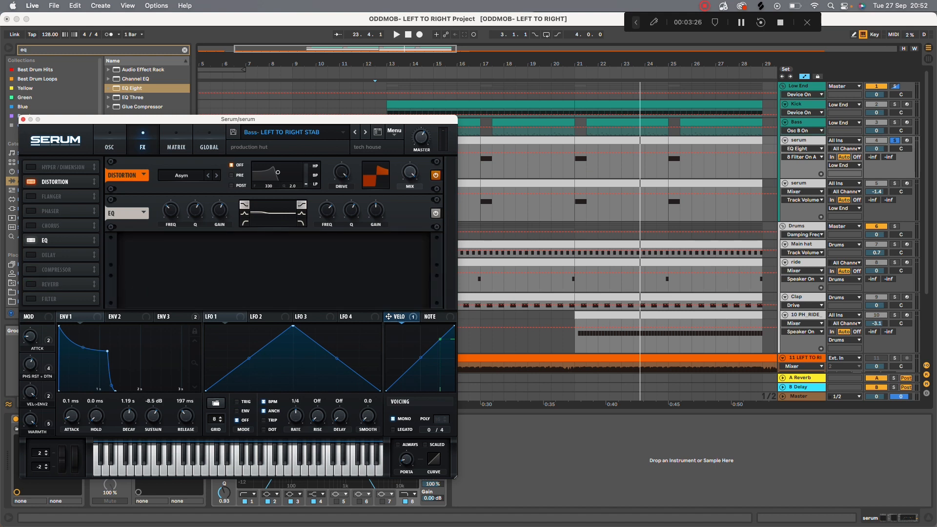
{"action": "left_click", "coordinate": [23, 119]}
Step: Play the first serum track and select band 1 of its EQ Eight to inspect the low cut
{"action": "key", "text": "space"}
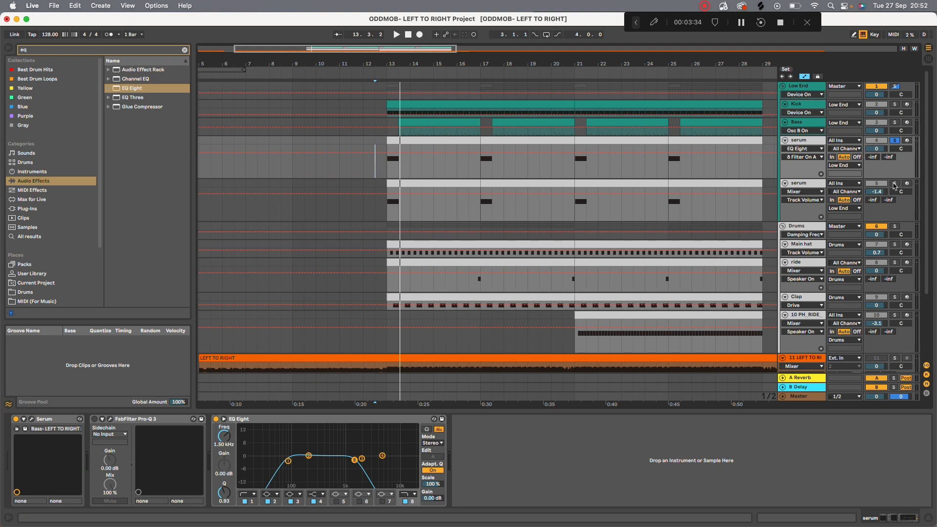
{"action": "left_click", "coordinate": [264, 419]}
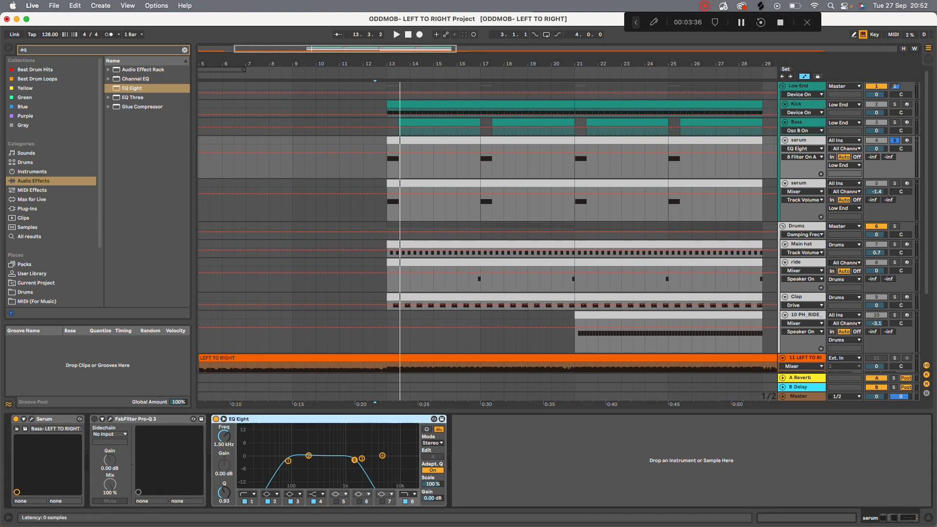
{"action": "left_click", "coordinate": [288, 461]}
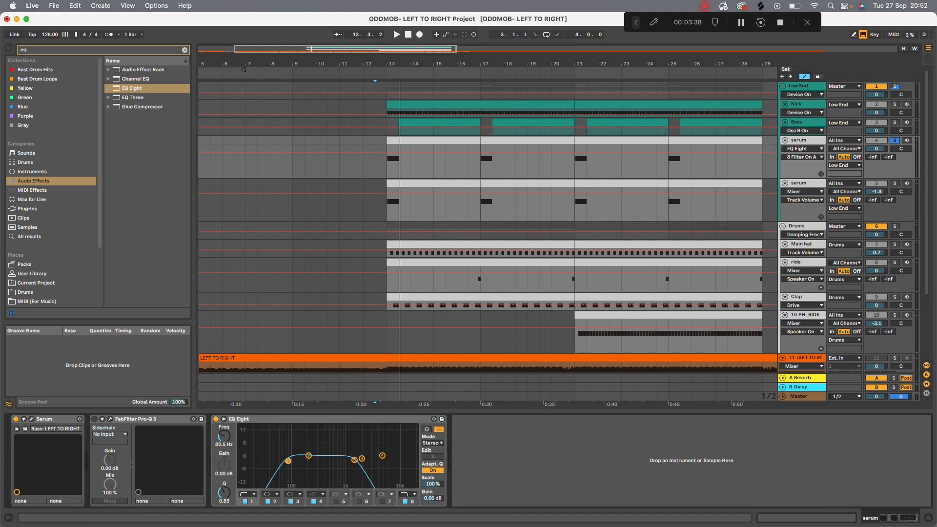
Step: Set the high cut in band 8 of the first serum track's EQ Eight to 1.53 kHz and unsolo the track
{"action": "left_click_drag", "start_coordinate": [354, 460], "coordinate": [355, 460]}
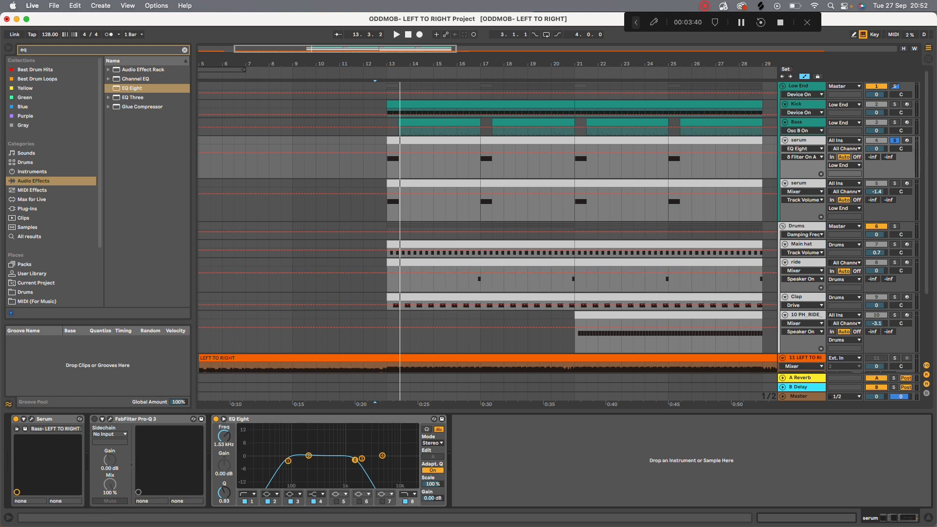
{"action": "left_click", "coordinate": [895, 140]}
Step: Solo the Drums group and play it from bar 12 and from 20.3, reviewing its Drum Buss and EQ Eight
{"action": "scroll", "coordinate": [613, 249], "scroll_direction": "down", "scroll_amount": 2}
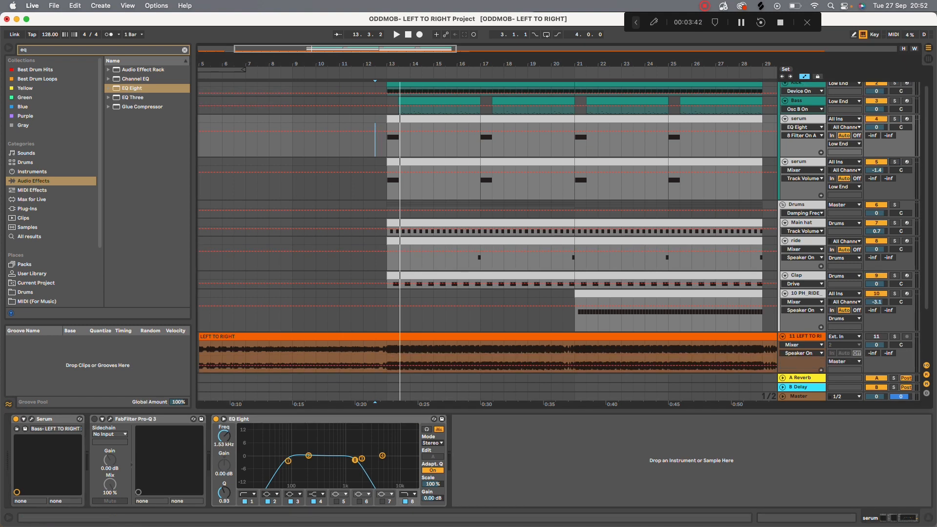
{"action": "left_click", "coordinate": [895, 205]}
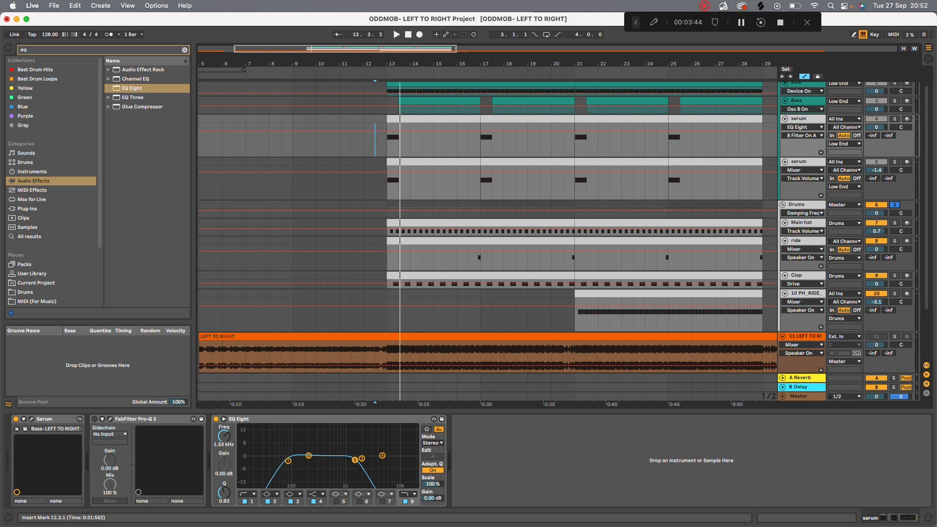
{"action": "left_click", "coordinate": [799, 205]}
{"action": "key", "text": "space"}
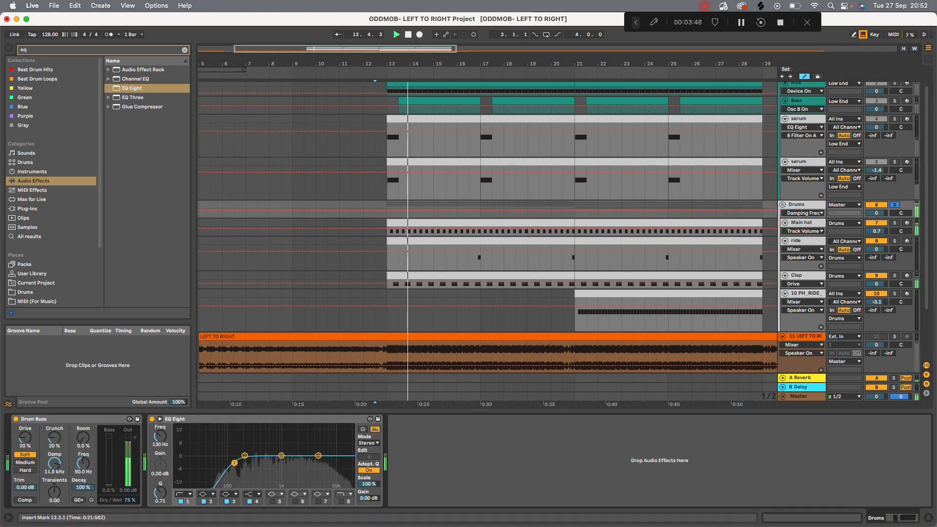
{"action": "left_click", "coordinate": [562, 205]}
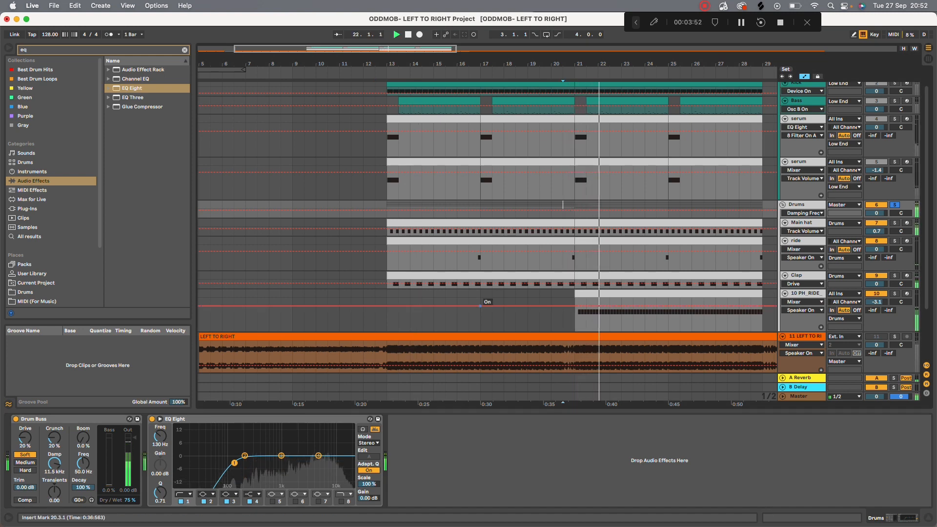
{"action": "key", "text": "space"}
Step: Solo the Main hat track and play it from 20.3, reviewing its sample and the full effects chain through to the last Utility
{"action": "left_click", "coordinate": [802, 222]}
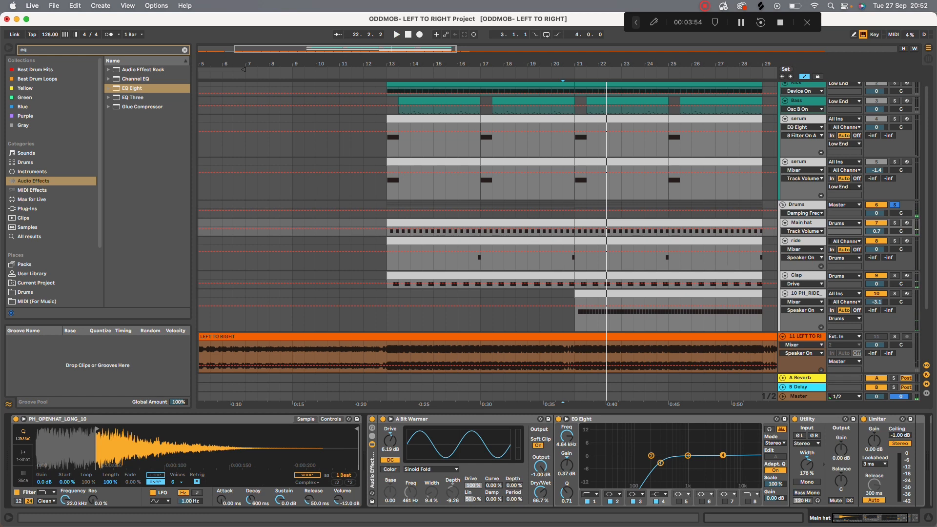
{"action": "left_click", "coordinate": [895, 222]}
{"action": "key", "text": "space"}
{"action": "key", "text": "space"}
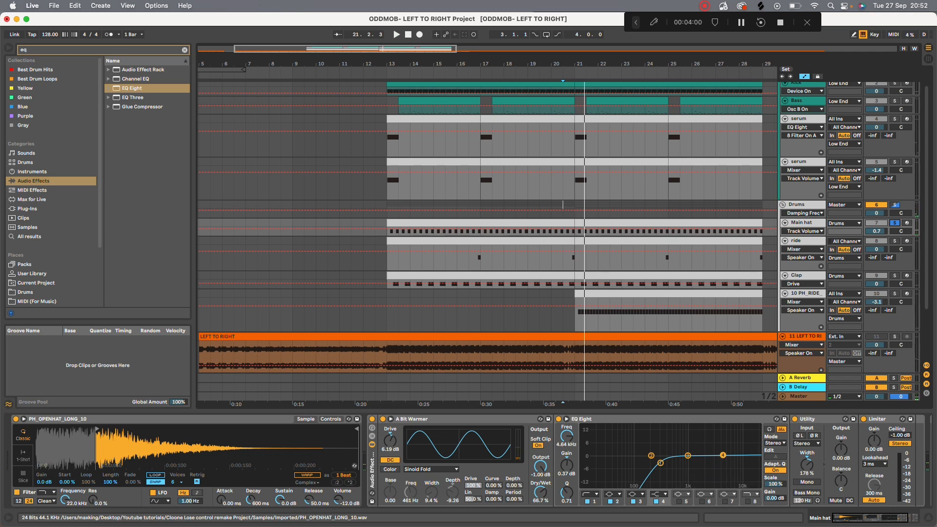
{"action": "key", "text": "space"}
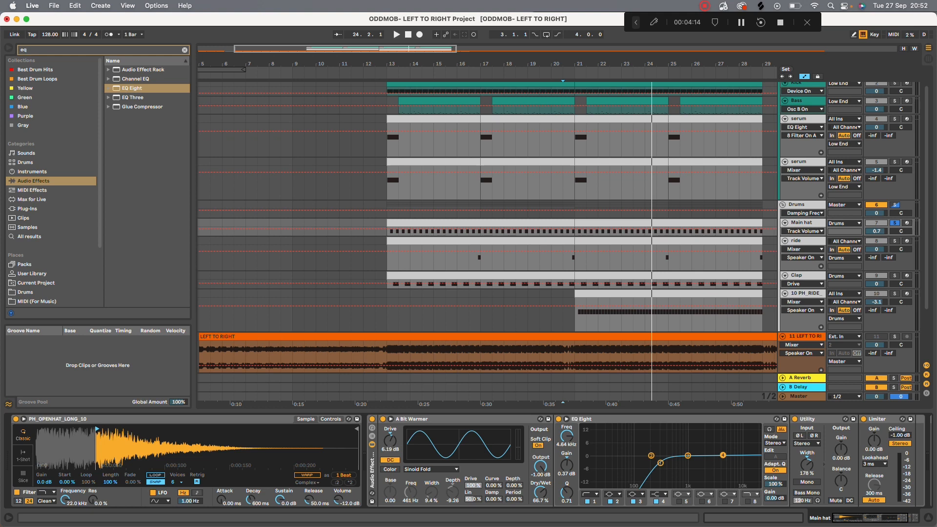
{"action": "scroll", "coordinate": [469, 464], "scroll_direction": "right", "scroll_amount": 5}
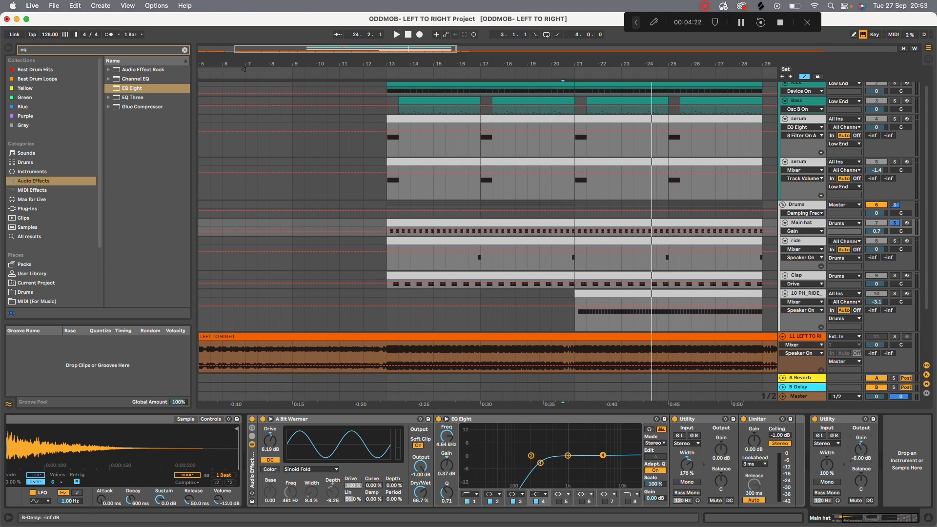
Step: Solo the ride track, play it from 20.3 and review its sample, A Bit Warmer saturation and Utility
{"action": "left_click", "coordinate": [894, 241]}
{"action": "key", "text": "space"}
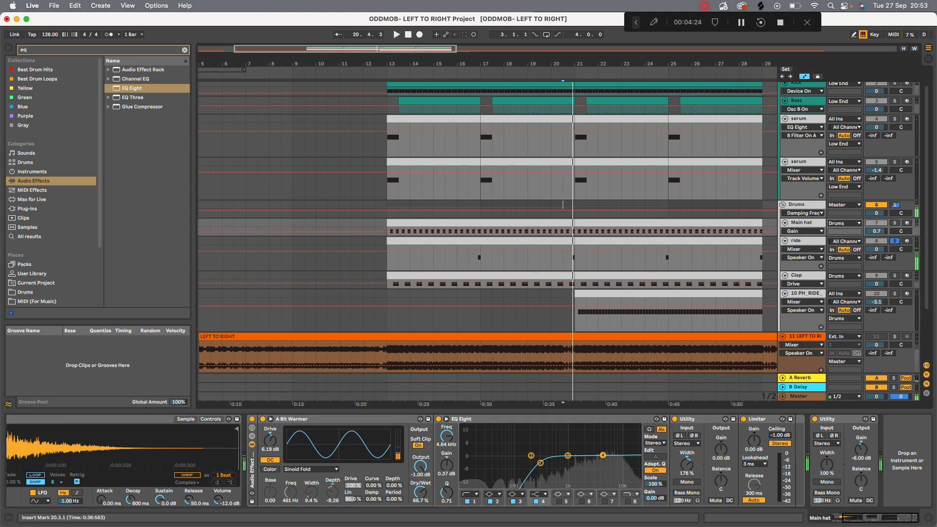
{"action": "left_click", "coordinate": [477, 260]}
{"action": "key", "text": "space"}
{"action": "key", "text": "space"}
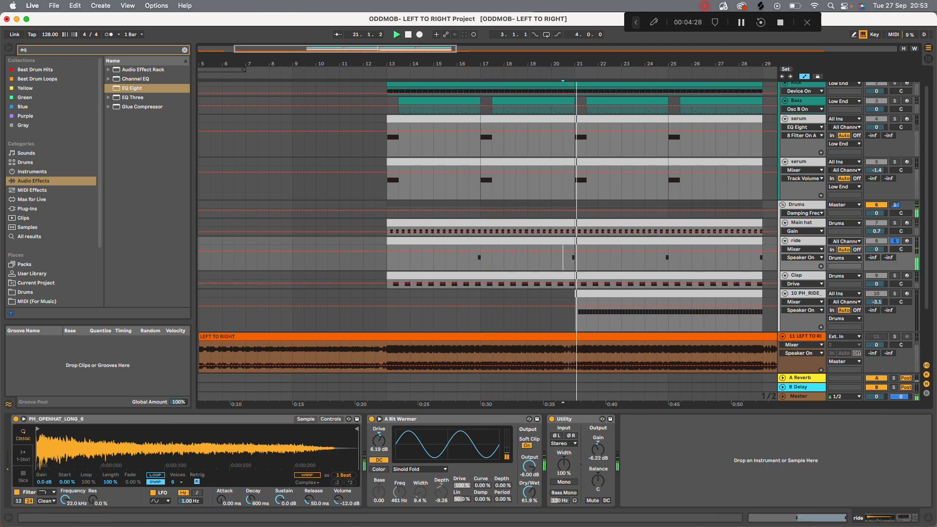
Step: Play the ride hit within the soloed Drums group from 16.3 and clear the solo
{"action": "left_click", "coordinate": [895, 205]}
{"action": "left_click", "coordinate": [564, 262]}
{"action": "key", "text": "space"}
{"action": "key", "text": "space"}
{"action": "left_click", "coordinate": [894, 205]}
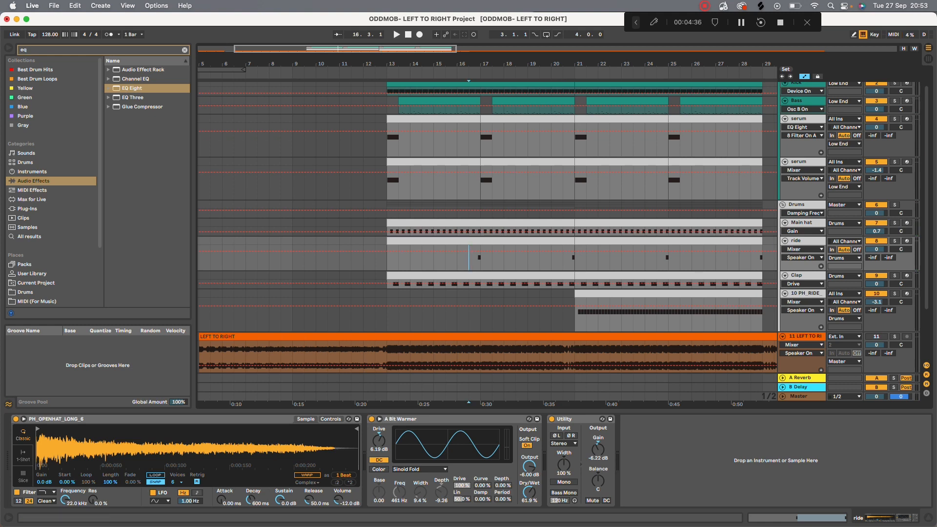
Step: Solo the Clap track and play it from 16.3, reviewing its snare sample and effects
{"action": "left_click", "coordinate": [895, 276]}
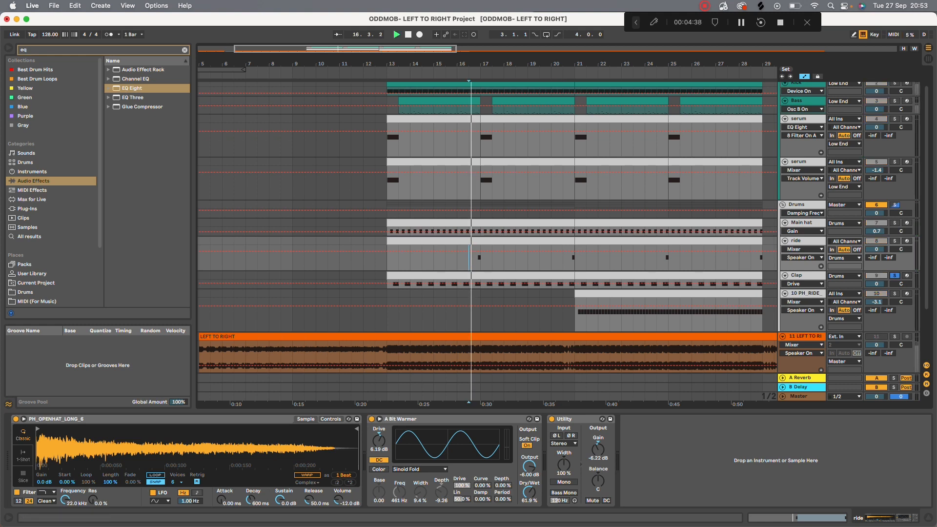
{"action": "left_click", "coordinate": [800, 276]}
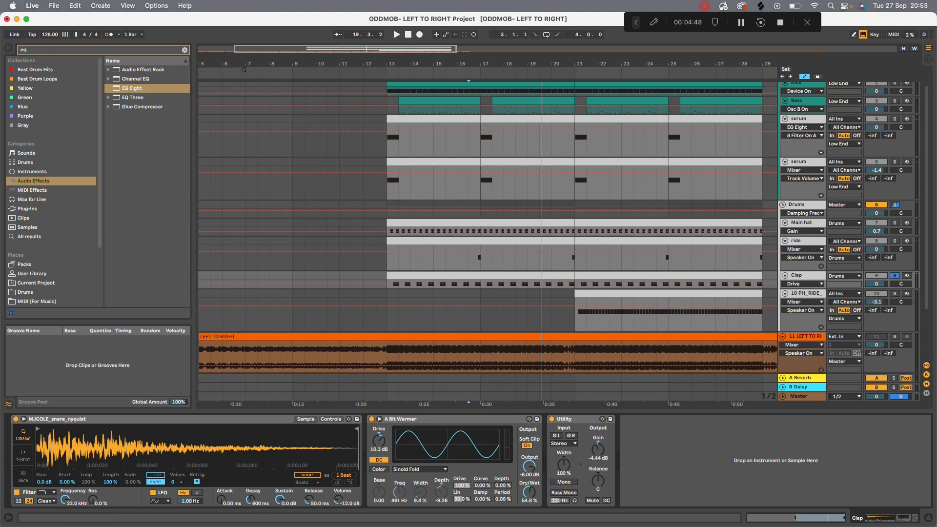
Step: Solo the 10 PH_RIDE track and play it from bar 21, reviewing its sample, EQ Eight and sidechain Compressor
{"action": "left_click", "coordinate": [895, 294]}
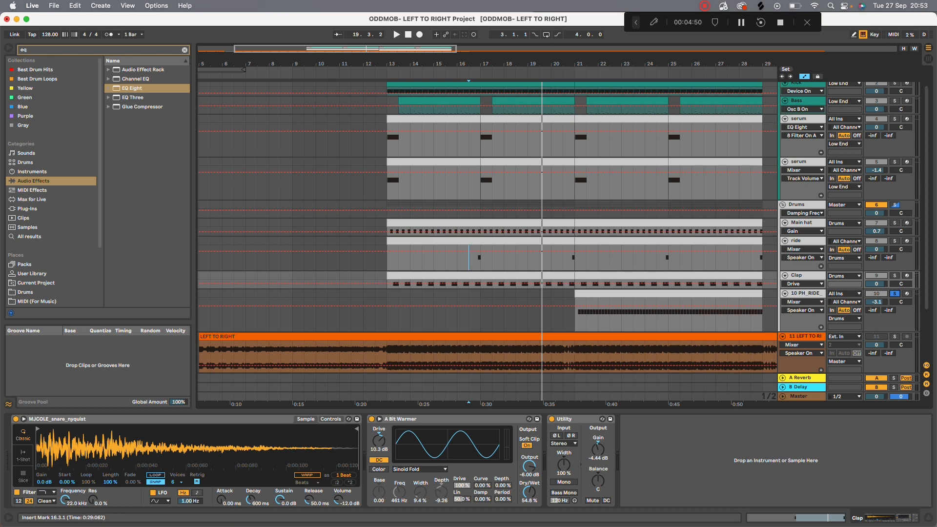
{"action": "left_click", "coordinate": [575, 316]}
{"action": "key", "text": "space"}
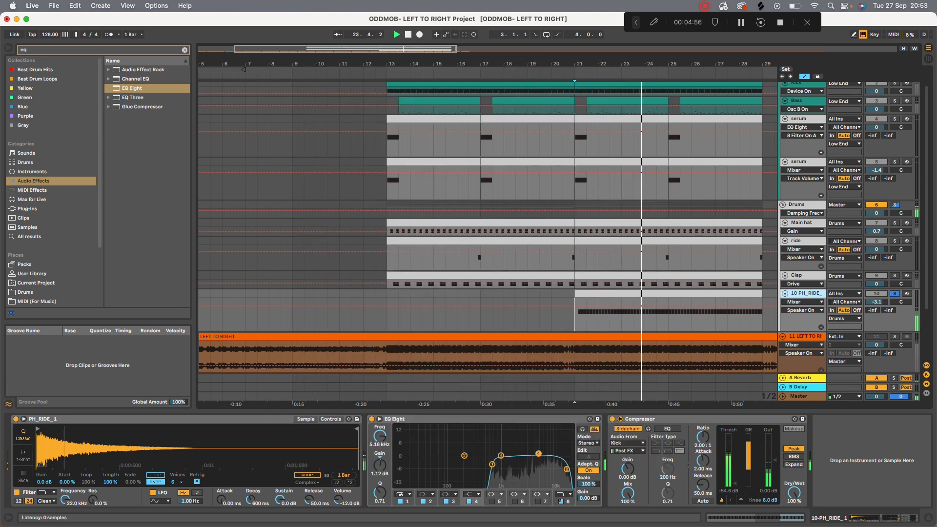
Step: Solo the whole Drums group and play it from bar 21 to check the low cut in its EQ Eight
{"action": "left_click", "coordinate": [895, 205]}
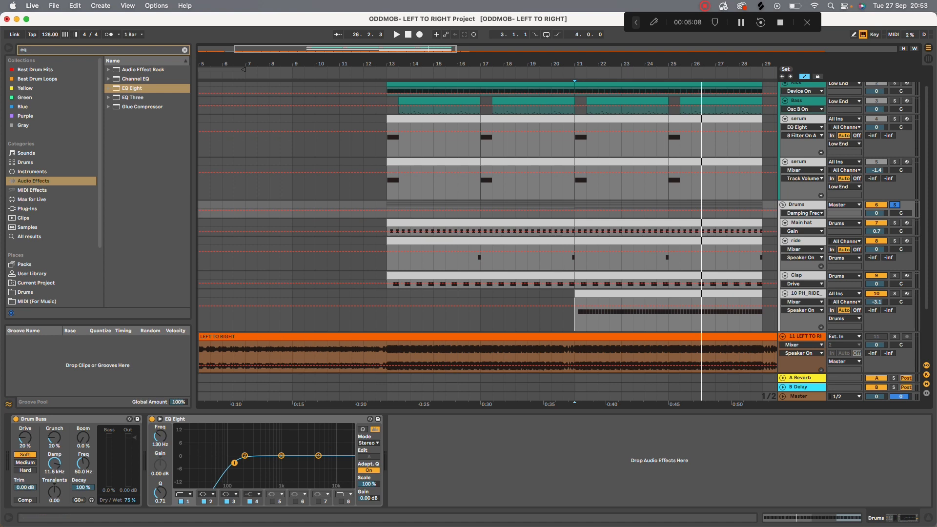
{"action": "key", "text": "space"}
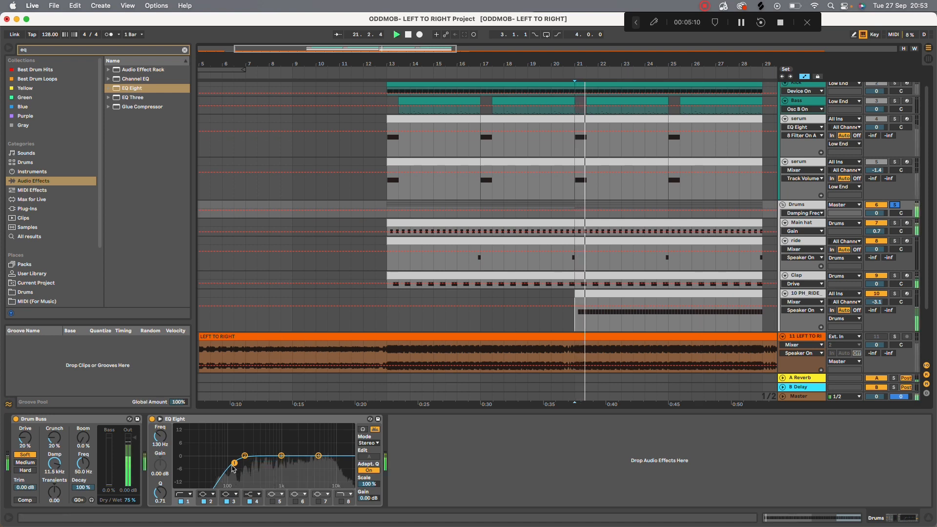
{"action": "key", "text": "space"}
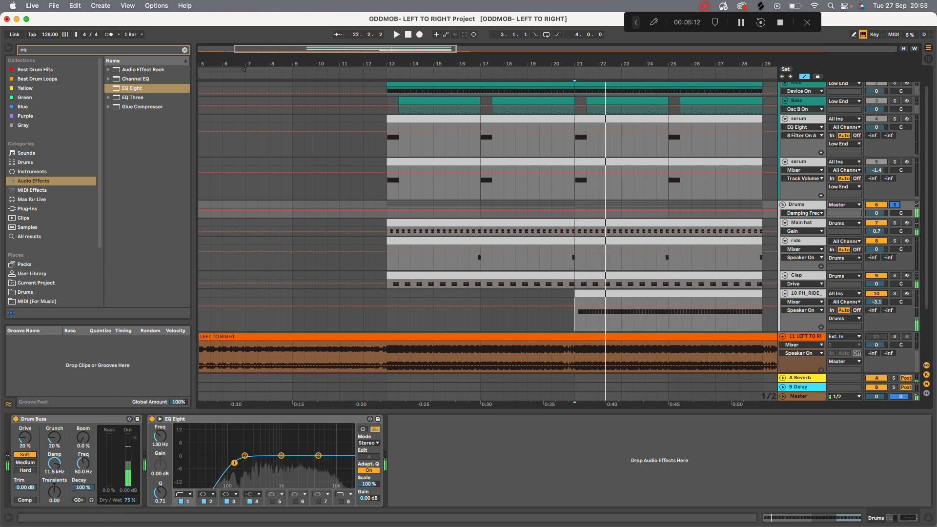
{"action": "key", "text": "super+d"}
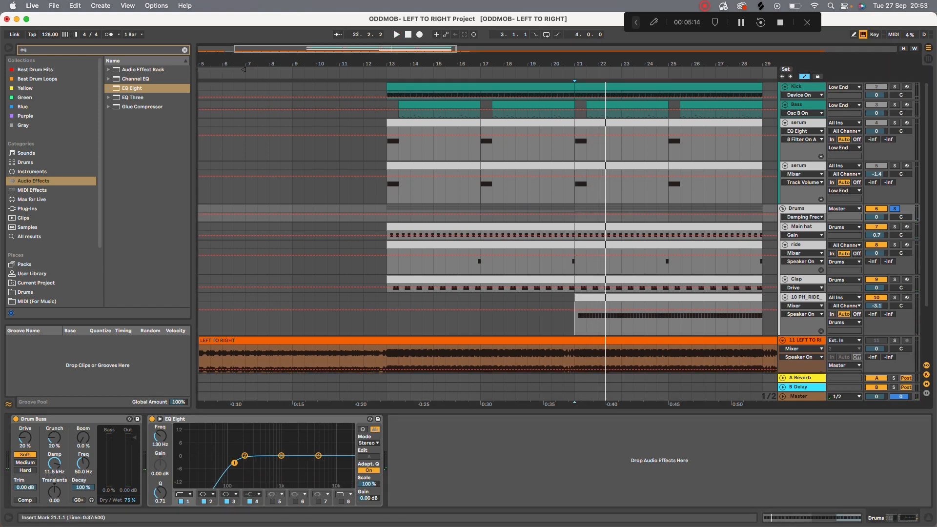
Step: Solo the 12 LEFT TO RIGHT track and play it from bars 4 and 9, reviewing its Auto Filter, Delay, Reverb and Compressor
{"action": "left_click", "coordinate": [895, 313]}
{"action": "scroll", "coordinate": [337, 293], "scroll_direction": "down", "scroll_amount": 5}
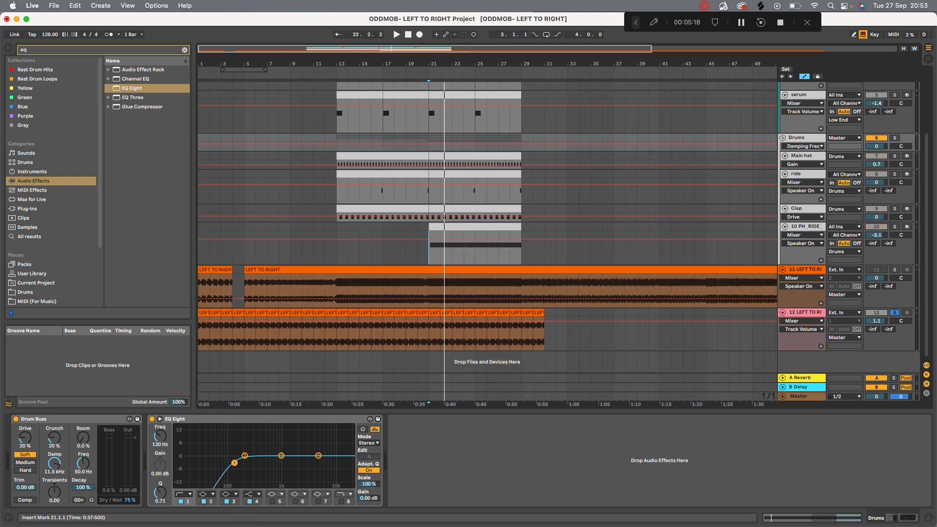
{"action": "left_click", "coordinate": [804, 313]}
{"action": "left_click", "coordinate": [233, 334]}
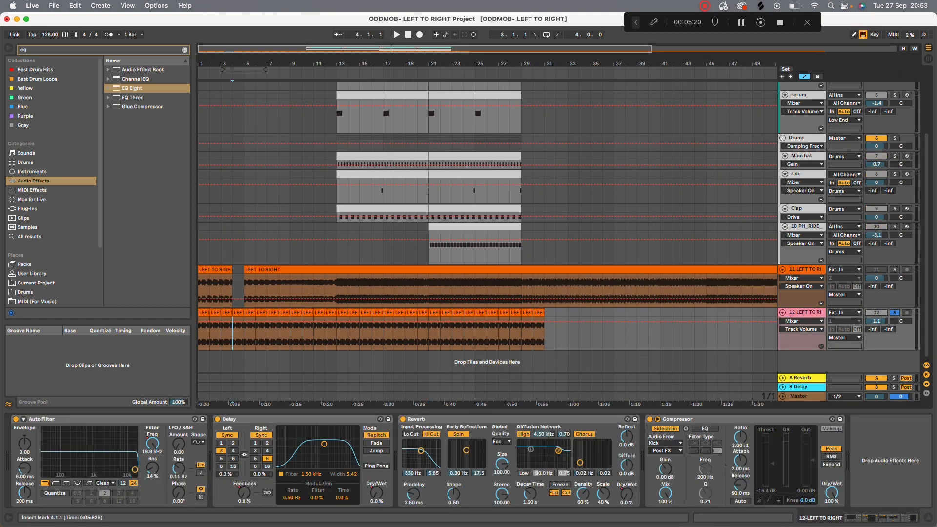
{"action": "key", "text": "space"}
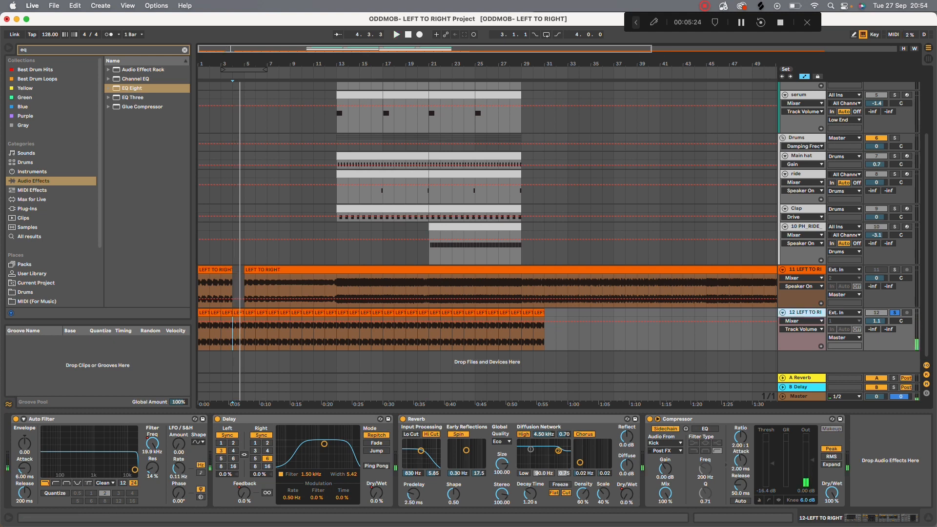
{"action": "key", "text": "space"}
{"action": "left_click", "coordinate": [290, 333]}
{"action": "key", "text": "space"}
{"action": "key", "text": "space"}
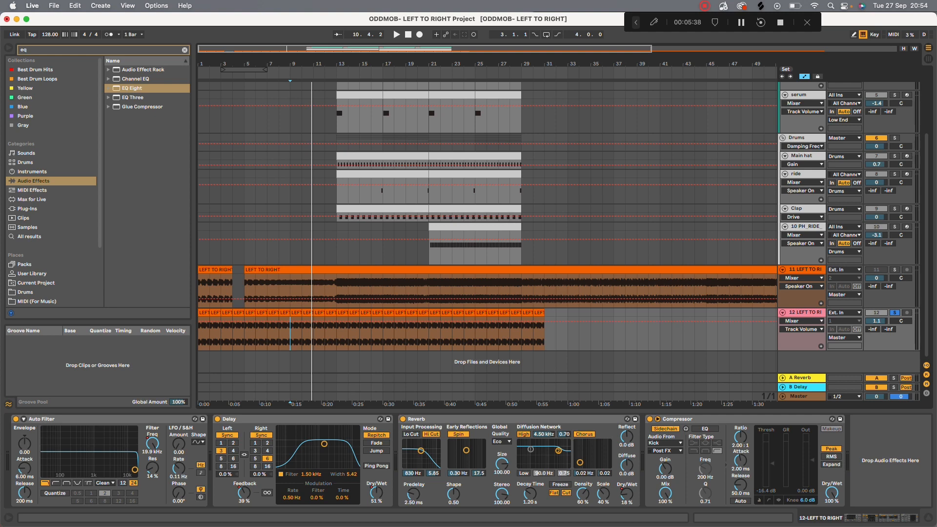
Step: Show the Delay's Feedback and Dry/Wet automation on the 12 LEFT TO RIGHT track and try raising the Dry/Wet peak at bar 12 to 69 %
{"action": "right_click", "coordinate": [244, 491]}
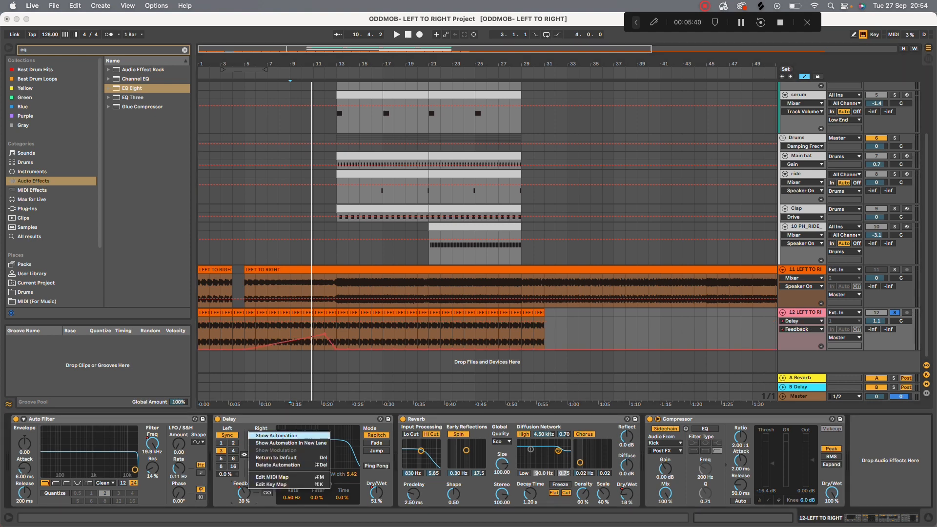
{"action": "left_click", "coordinate": [276, 436]}
{"action": "right_click", "coordinate": [377, 492]}
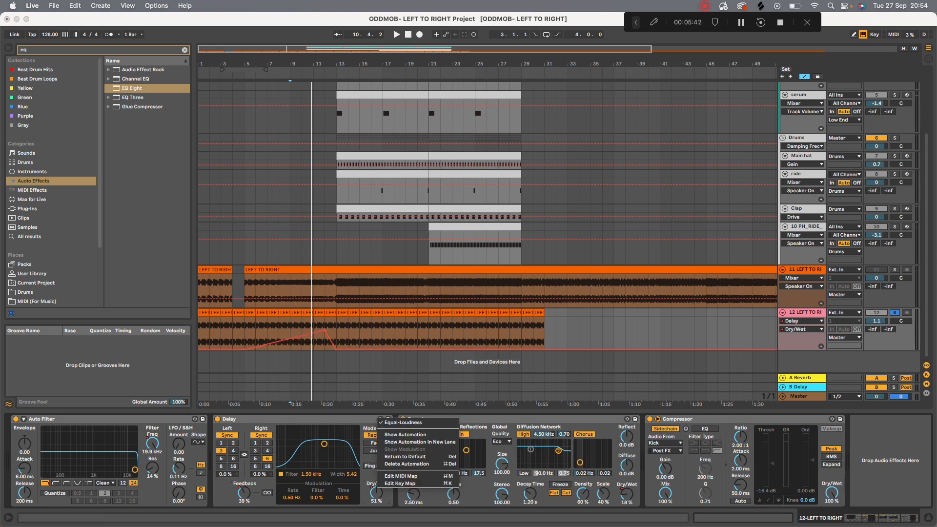
{"action": "left_click", "coordinate": [405, 436]}
{"action": "left_click_drag", "start_coordinate": [325, 331], "coordinate": [325, 326]}
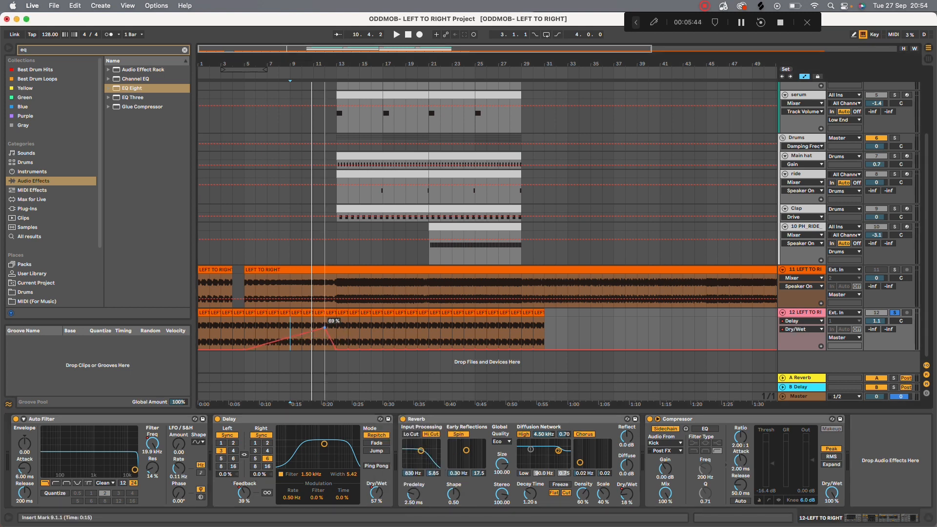
Step: Play the soloed 12 LEFT TO RIGHT track from bar 11 into bar 13 to hear the Delay automation, zoomed in on that section
{"action": "key", "text": "space"}
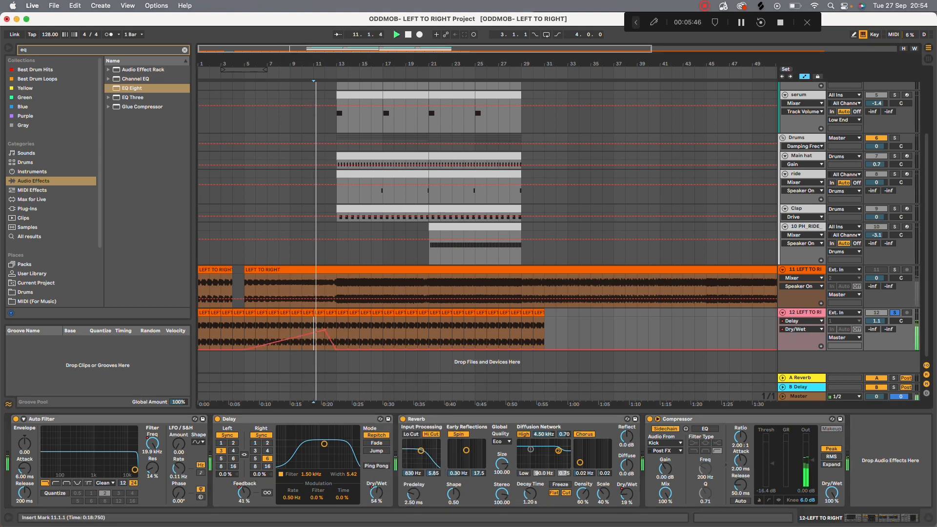
{"action": "left_click_drag", "start_coordinate": [331, 64], "coordinate": [331, 120]}
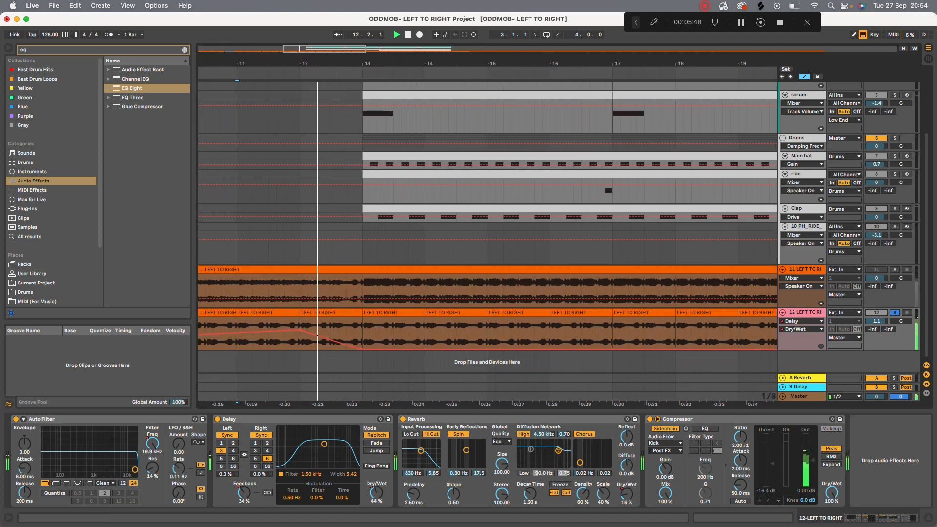
{"action": "key", "text": "space"}
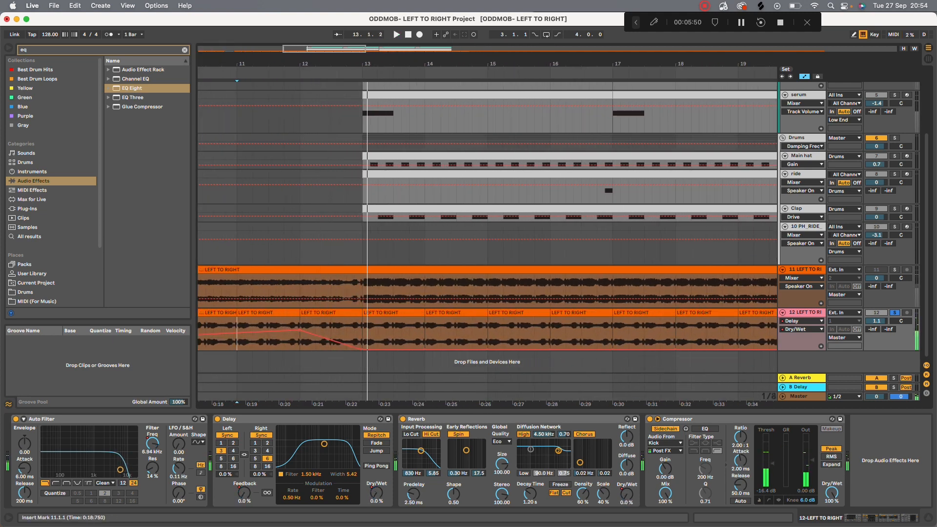
Step: Play the 11 LEFT TO RIGHT reference from bar 12, and mark and replay the half bar before bar 13
{"action": "left_click", "coordinate": [299, 259]}
{"action": "key", "text": "space"}
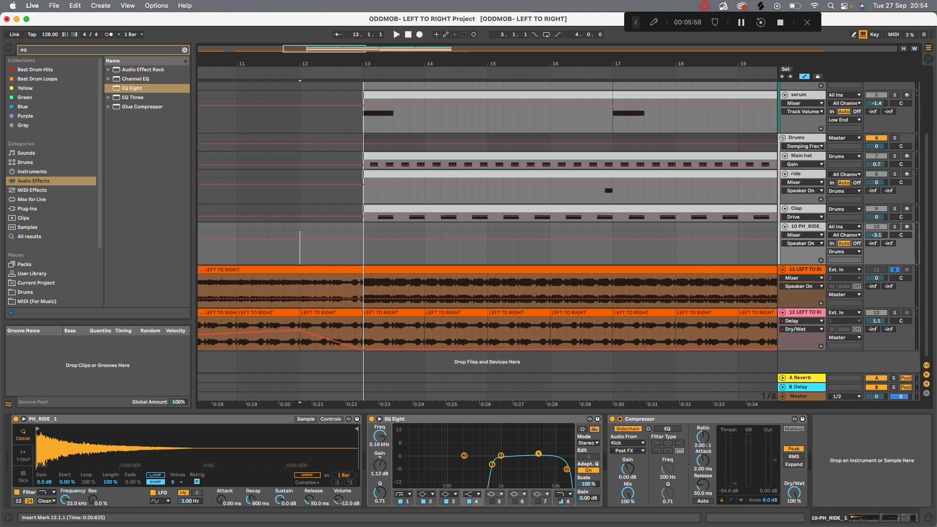
{"action": "left_click_drag", "start_coordinate": [331, 244], "coordinate": [362, 244]}
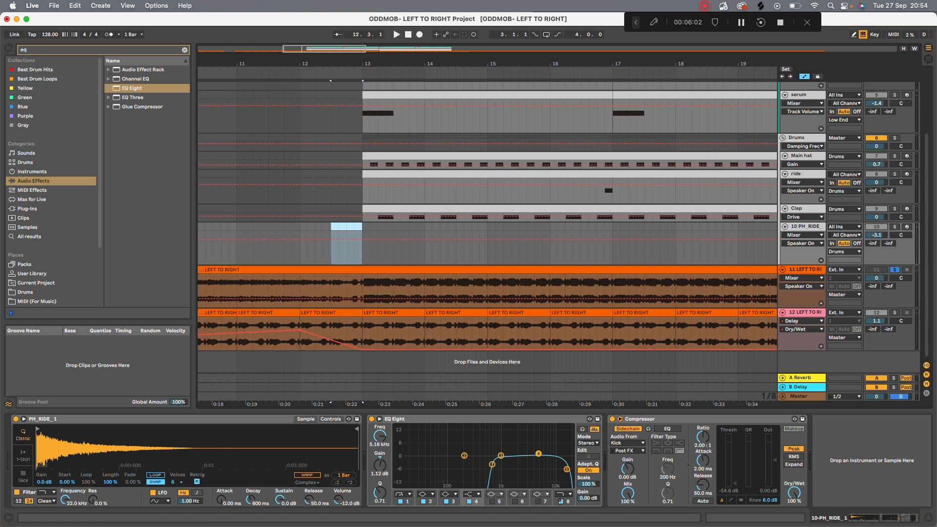
{"action": "left_click", "coordinate": [331, 326]}
{"action": "key", "text": "space"}
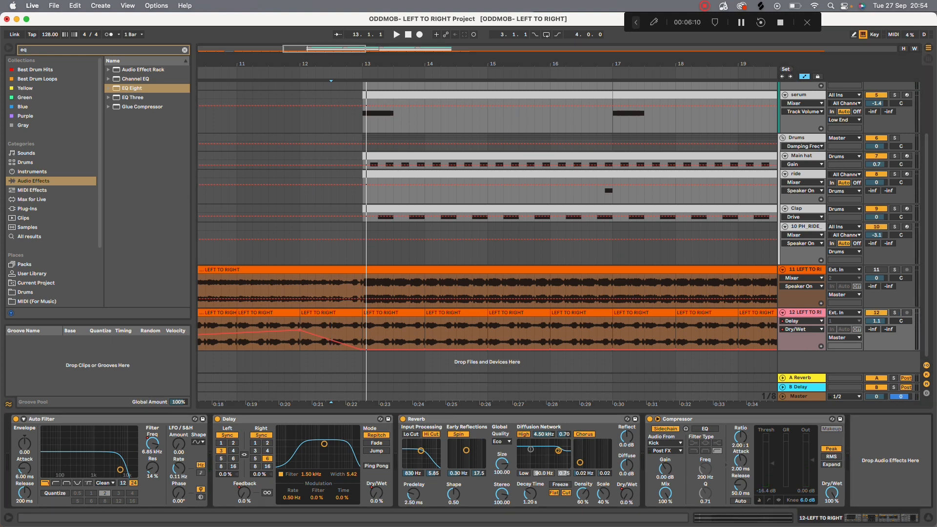
Step: Show the Auto Filter's Frequency automation on the 12 LEFT TO RIGHT track across the whole arrangement
{"action": "right_click", "coordinate": [152, 442]}
{"action": "left_click", "coordinate": [180, 446]}
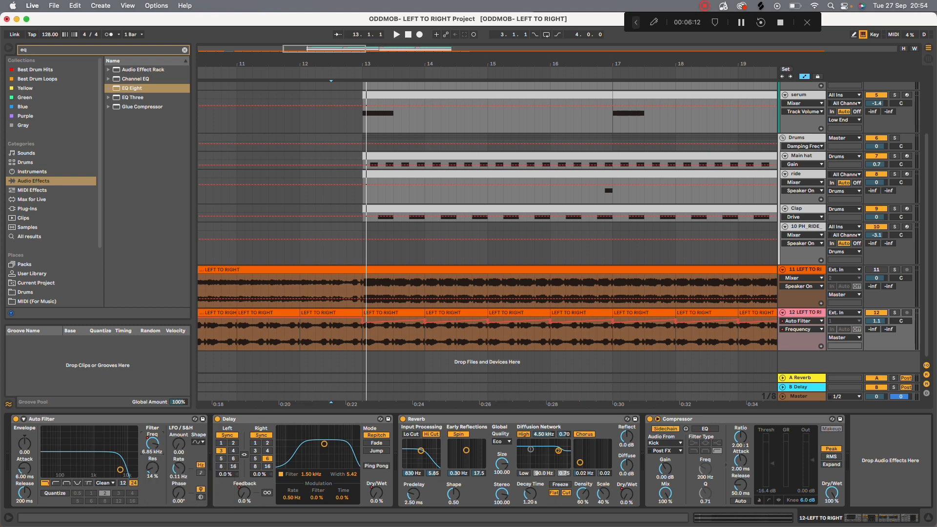
{"action": "left_click_drag", "start_coordinate": [323, 63], "coordinate": [323, 15]}
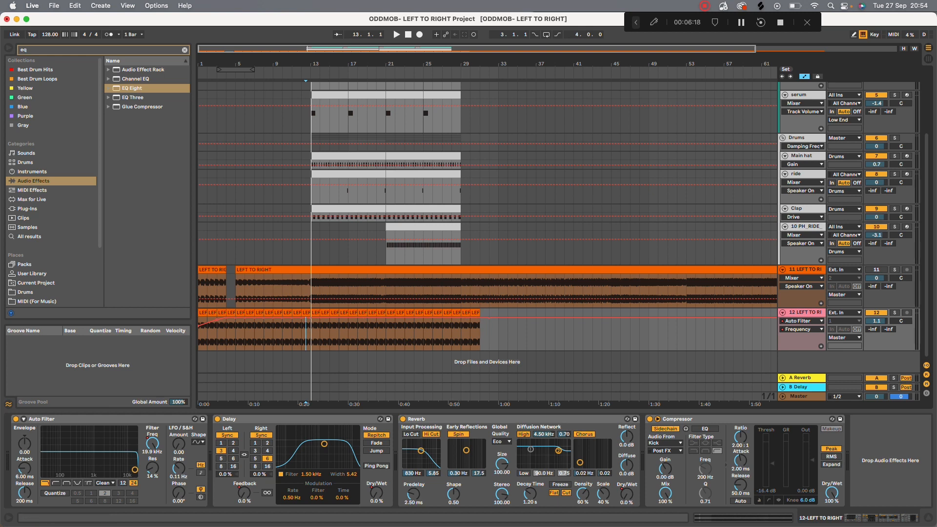
Step: Play the arrangement from bar 1 into bar 2 to hear the Auto Filter's Frequency automation on the 12 LEFT TO RIGHT track
{"action": "left_click", "coordinate": [198, 336]}
{"action": "key", "text": "space"}
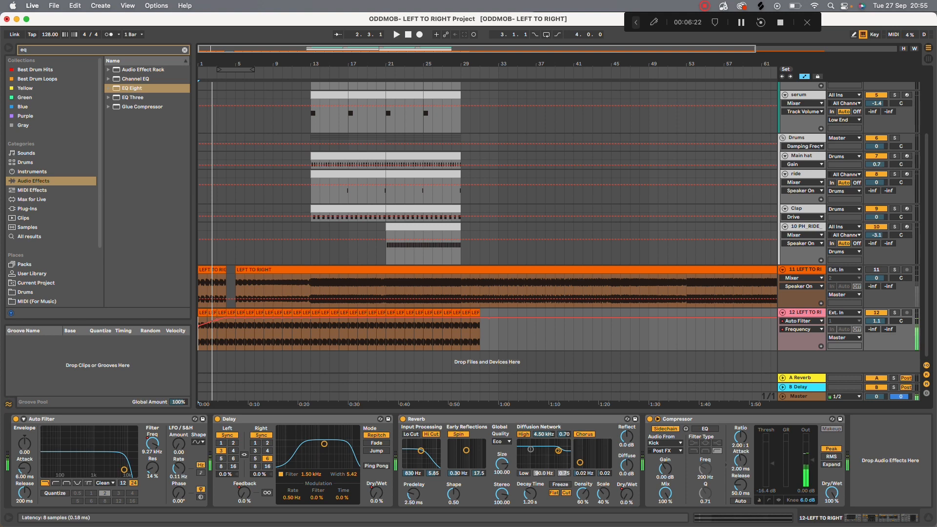
Step: Show the Reverb's Dry/Wet automation on the 12 LEFT TO RIGHT track and play it from bar 11 into bar 12
{"action": "left_click", "coordinate": [469, 419]}
{"action": "right_click", "coordinate": [625, 494]}
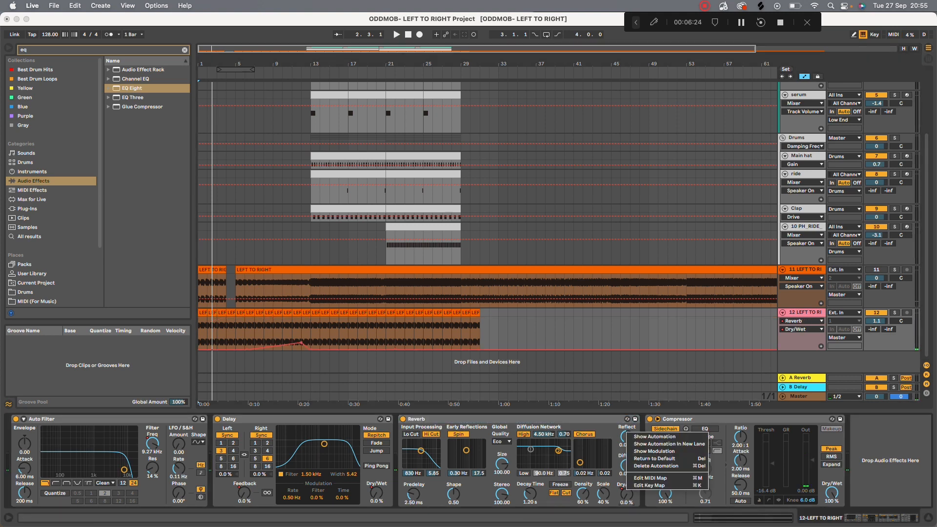
{"action": "left_click", "coordinate": [643, 437]}
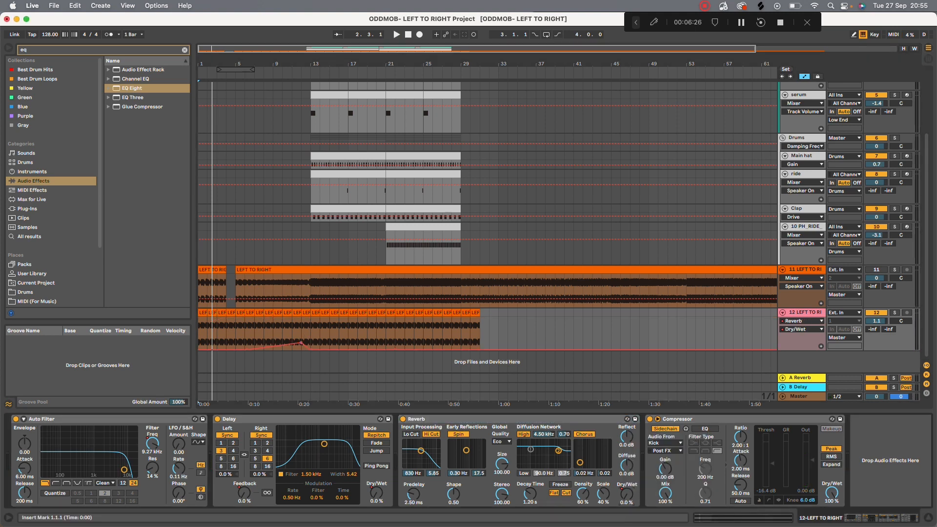
{"action": "left_click", "coordinate": [292, 337]}
{"action": "key", "text": "space"}
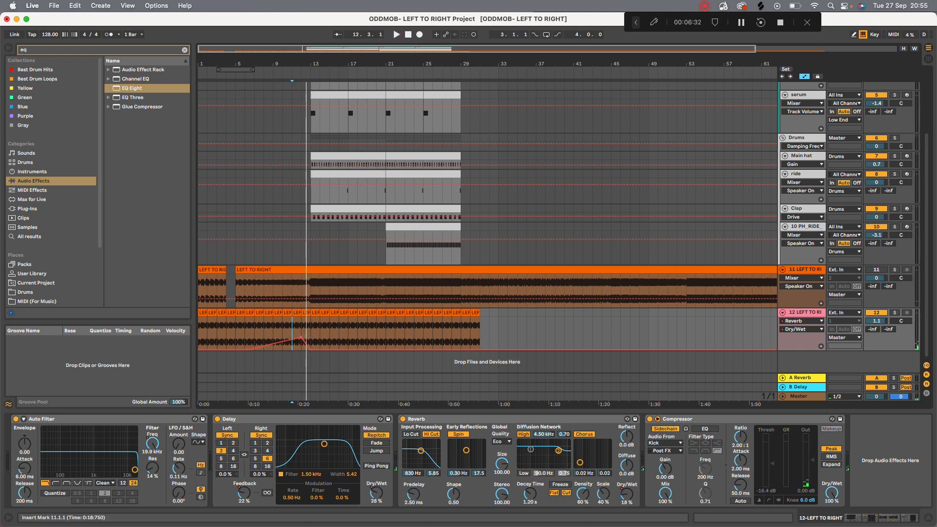
Step: Play the full arrangement from bar 23 to hear the LEFT TO RIGHT audio together with the Low End and Drums groups
{"action": "key", "text": "space"}
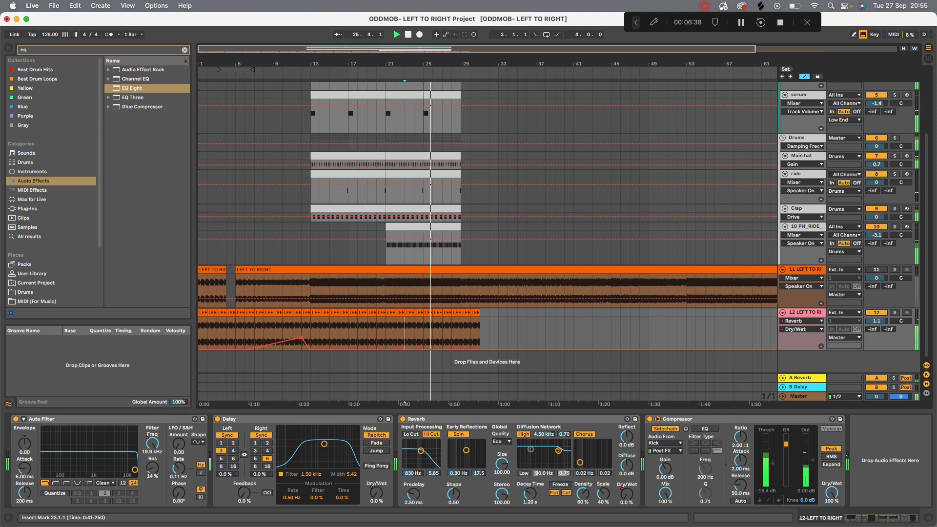
{"action": "scroll", "coordinate": [488, 220], "scroll_direction": "up", "scroll_amount": 4}
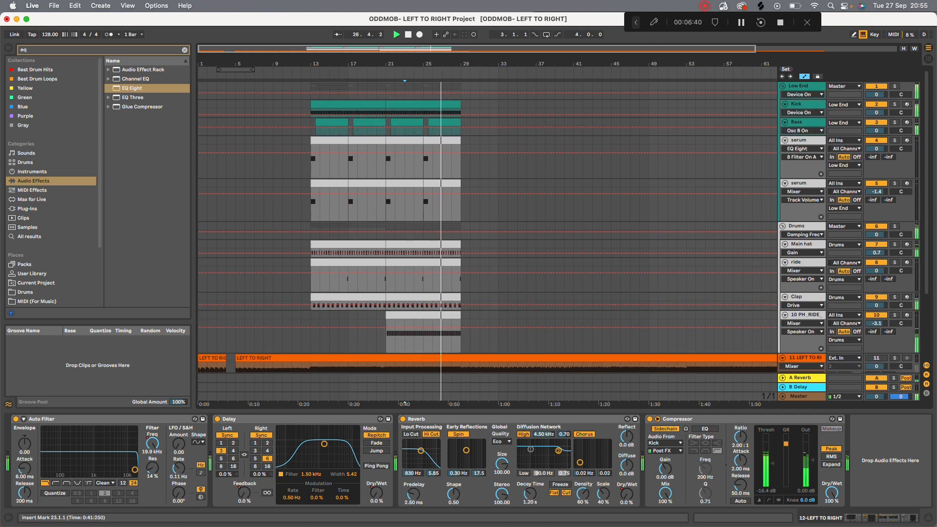